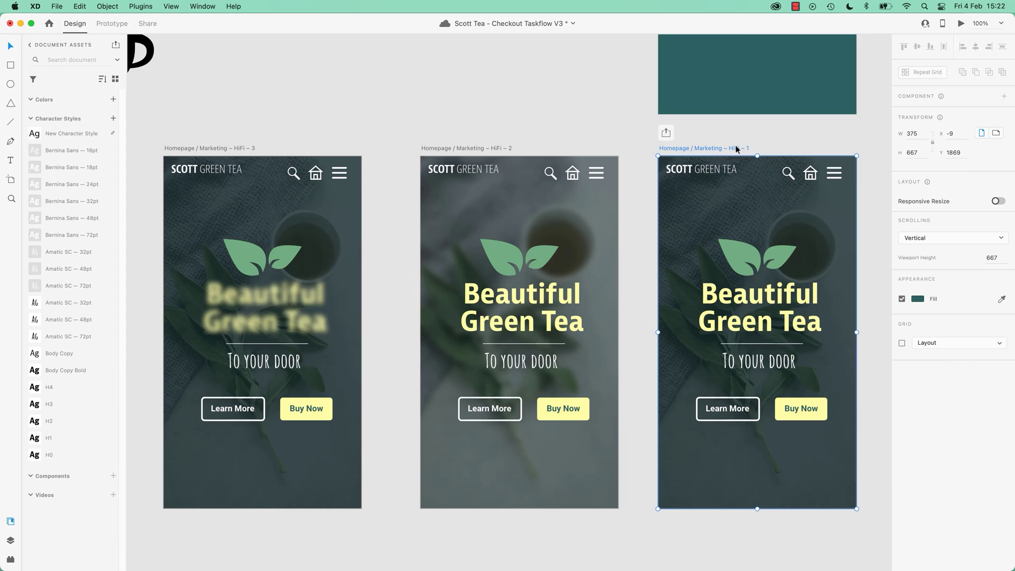
Inspect the finished overlay, heading-blur and frosted-box examples, ending on the Confirmation artboard.
{"action": "left_click", "coordinate": [595, 231]}
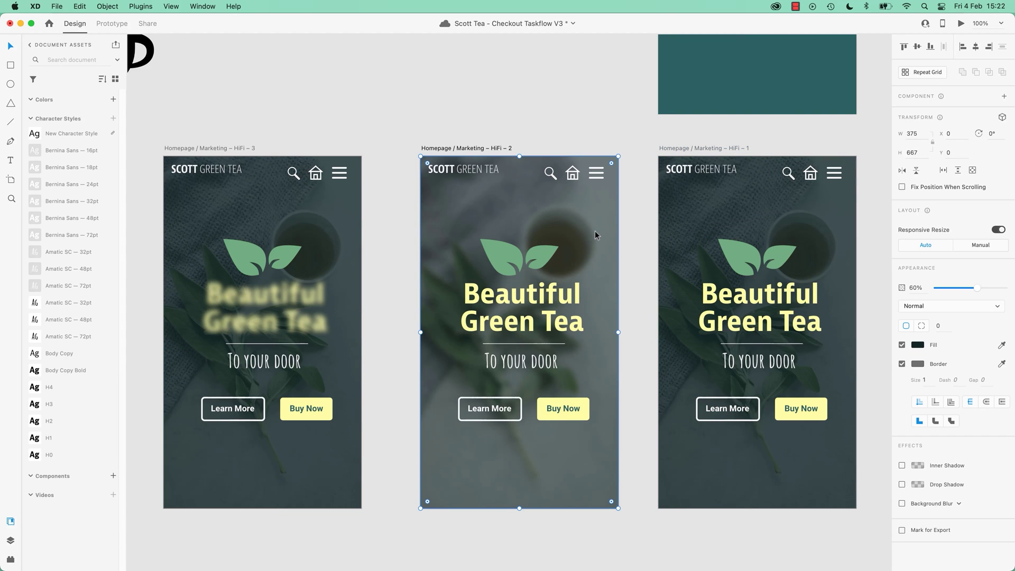
{"action": "left_click", "coordinate": [314, 298]}
{"action": "scroll", "coordinate": [794, 145], "scroll_direction": "right", "scroll_amount": 10}
{"action": "scroll", "coordinate": [794, 145], "scroll_direction": "up", "scroll_amount": 6}
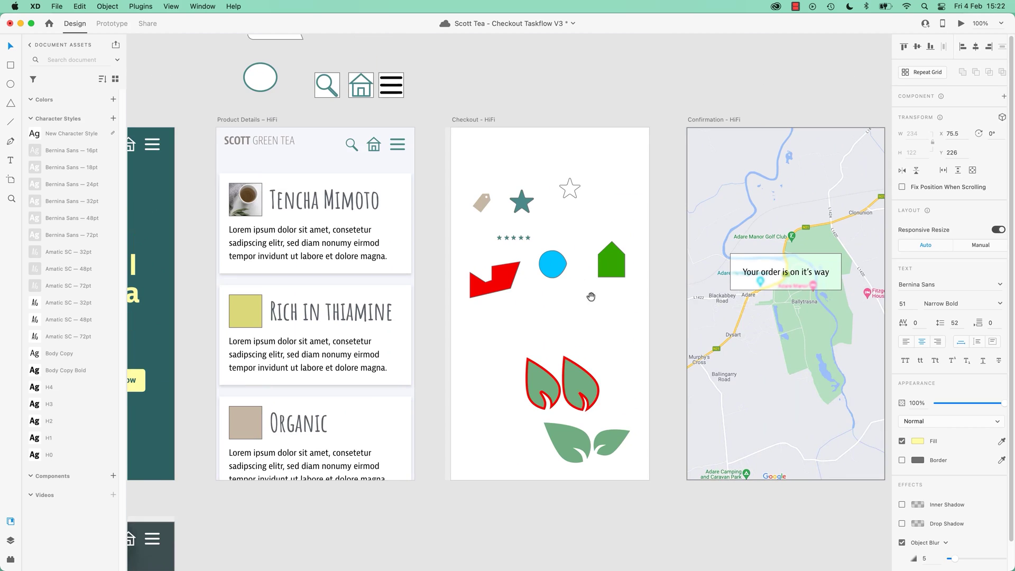
{"action": "scroll", "coordinate": [590, 296], "scroll_direction": "right", "scroll_amount": 5}
{"action": "scroll", "coordinate": [502, 279], "scroll_direction": "up", "scroll_amount": 3}
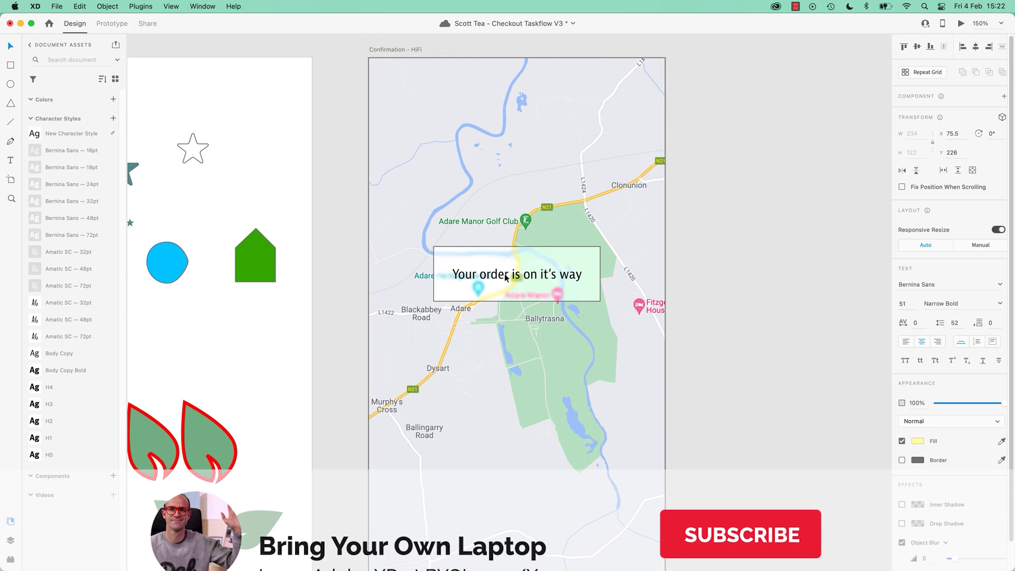
{"action": "left_click", "coordinate": [597, 258]}
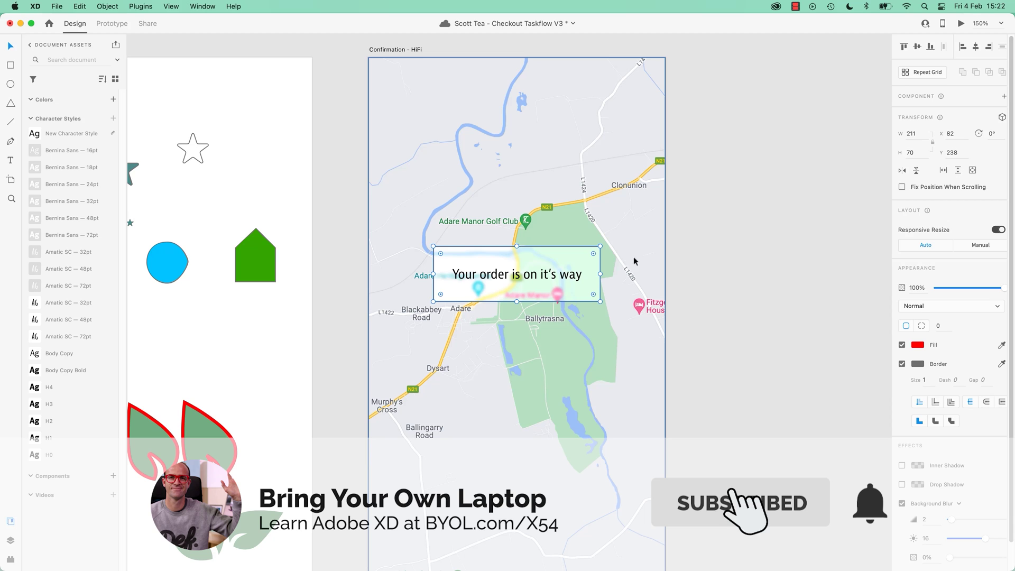
{"action": "left_click", "coordinate": [715, 312]}
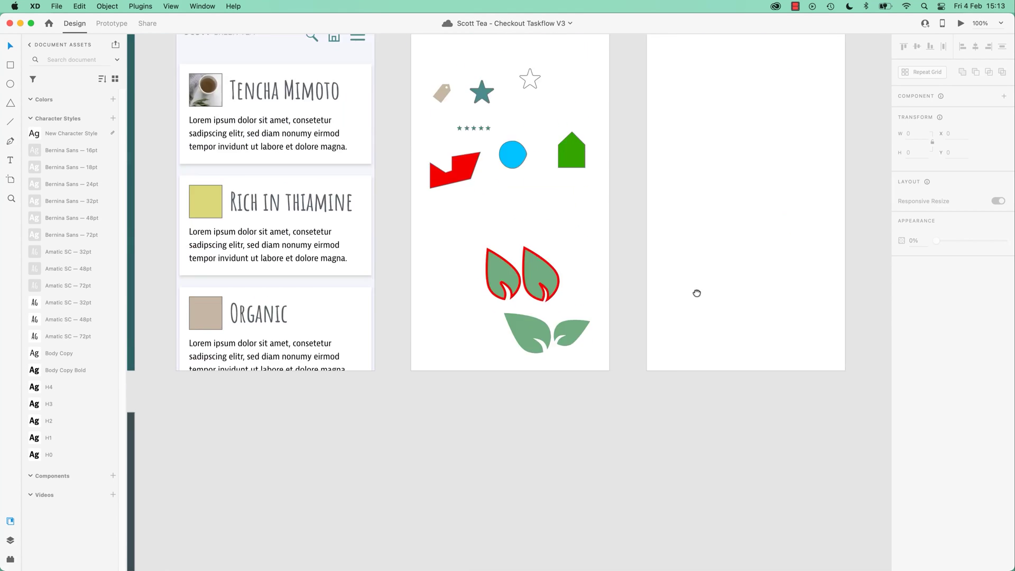
Cover the whole Confirmation artboard with a rectangle filled with the Map image.
{"action": "left_click_drag", "start_coordinate": [696, 292], "coordinate": [442, 439]}
{"action": "scroll", "coordinate": [455, 436], "scroll_direction": "right", "scroll_amount": 2}
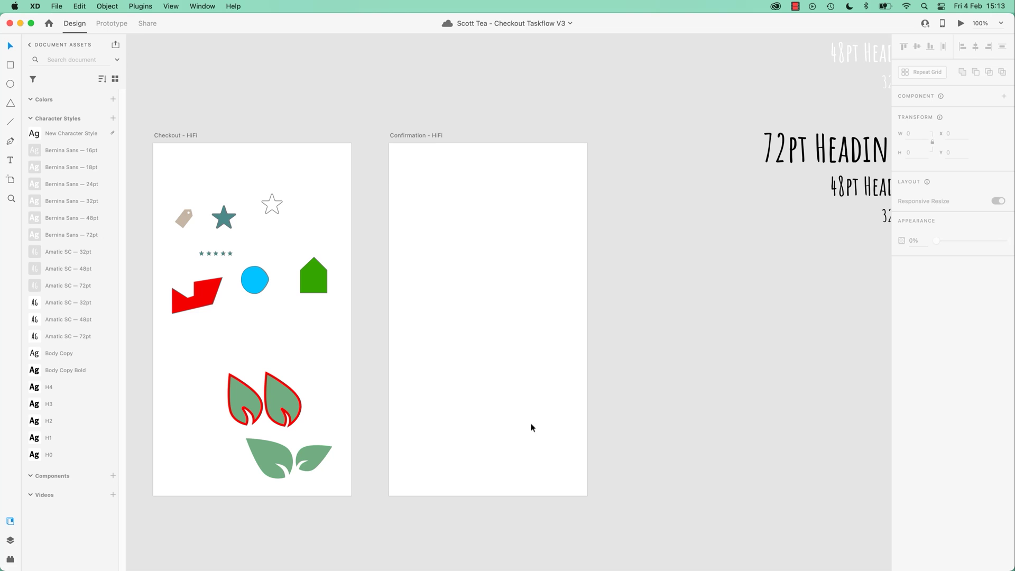
{"action": "key", "text": "r"}
{"action": "left_click_drag", "start_coordinate": [389, 143], "coordinate": [587, 495]}
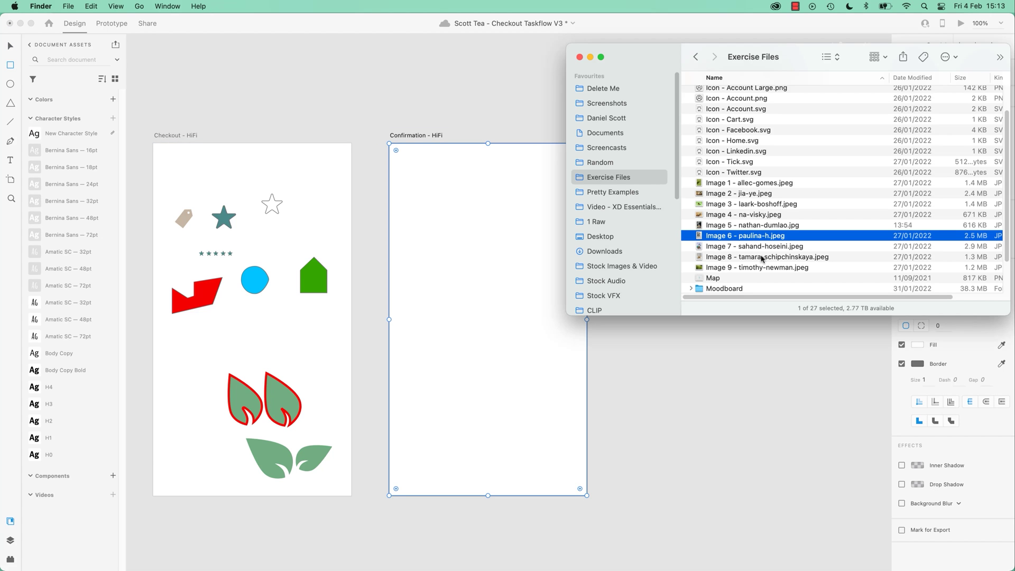
{"action": "left_click_drag", "start_coordinate": [725, 471], "coordinate": [486, 317]}
Draw a centred box and add 'Your order is on it's way' in Body Copy style.
{"action": "left_click_drag", "start_coordinate": [449, 267], "coordinate": [541, 316]}
{"action": "key", "text": "v"}
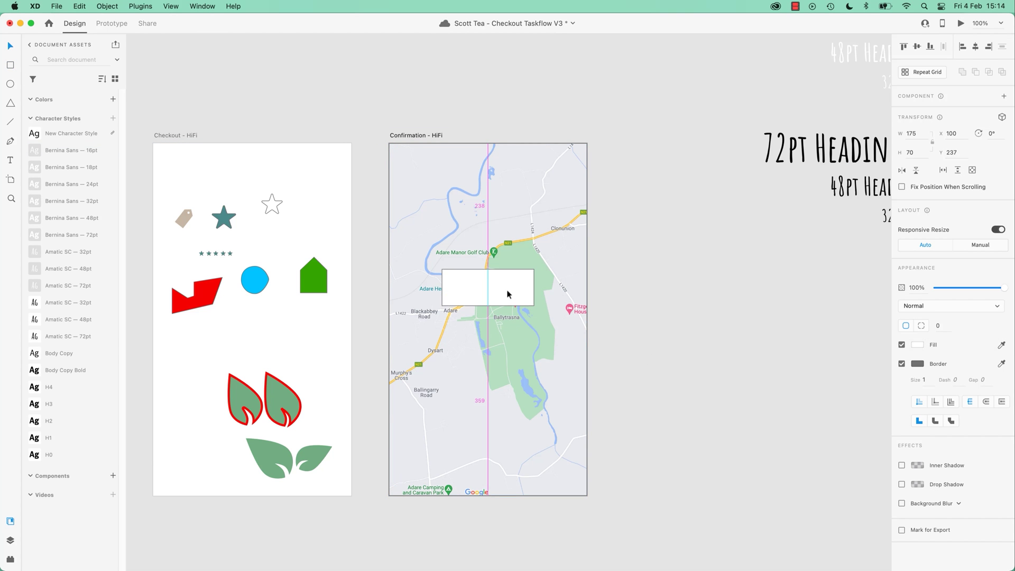
{"action": "key", "text": "t"}
{"action": "left_click", "coordinate": [460, 267]}
{"action": "type", "text": "Your order is on it's way"}
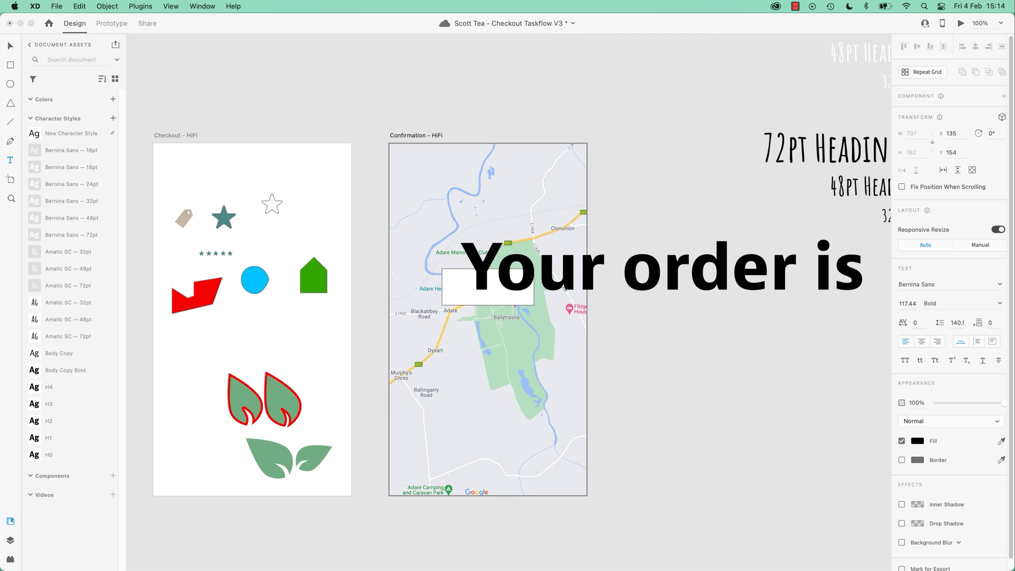
{"action": "key", "text": "super+a"}
{"action": "left_click", "coordinate": [59, 353]}
{"action": "key", "text": "Escape"}
Widen the white box to 211×70 to fit the message and centre the text.
{"action": "left_click", "coordinate": [470, 276]}
{"action": "left_click_drag", "start_coordinate": [534, 287], "coordinate": [487, 287]}
{"action": "left_click", "coordinate": [625, 282]}
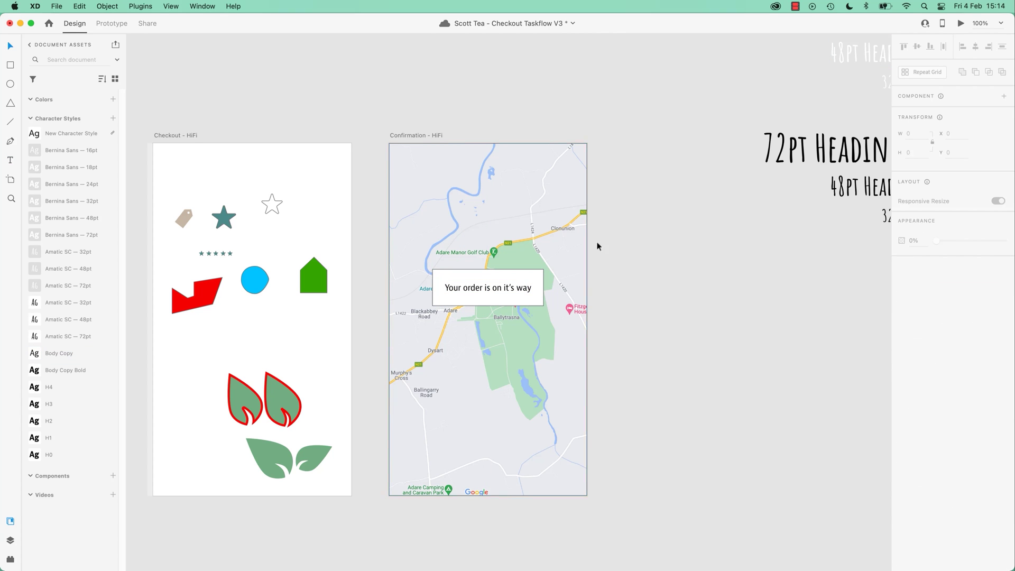
{"action": "left_click", "coordinate": [526, 280]}
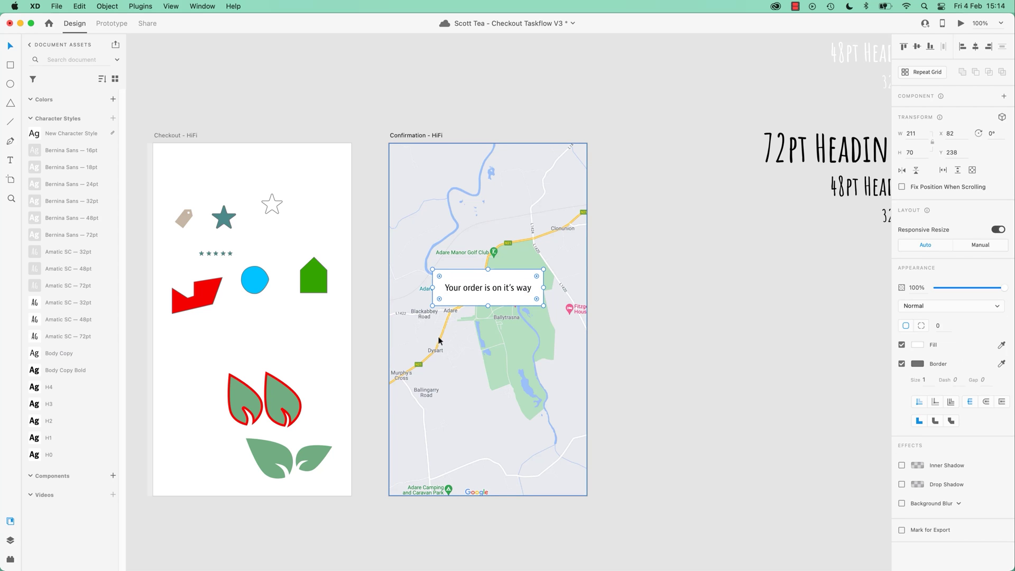
{"action": "left_click", "coordinate": [521, 292]}
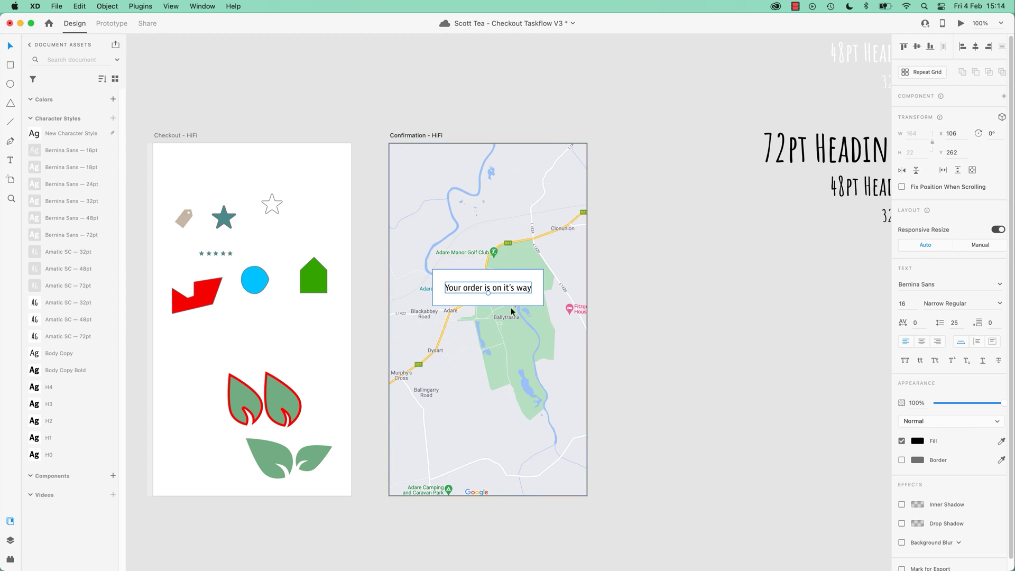
{"action": "left_click", "coordinate": [606, 288]}
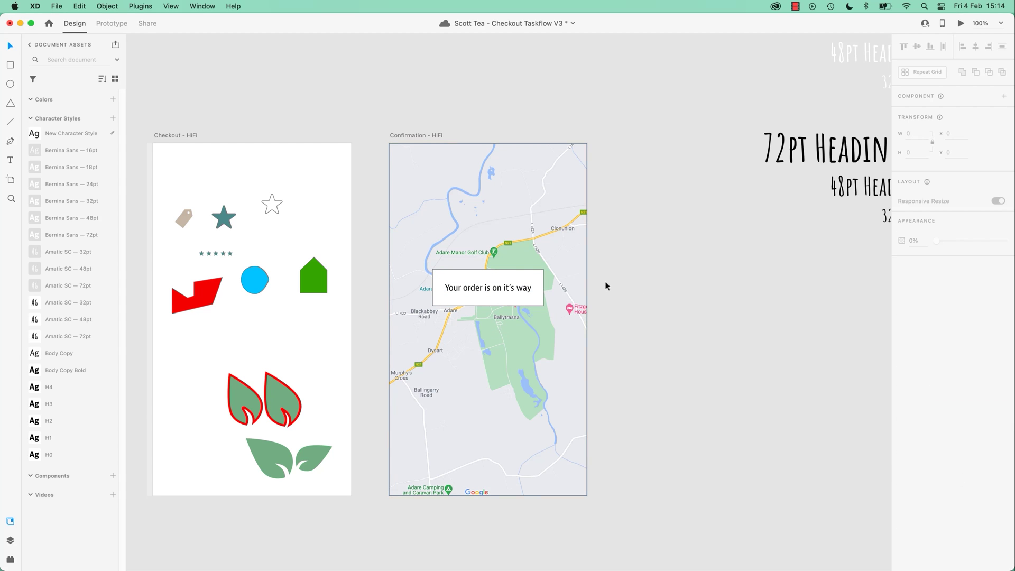
{"action": "key", "text": "super+2"}
Give the white message box a Background Blur with amount 2 and brightness 18.
{"action": "left_click", "coordinate": [531, 281]}
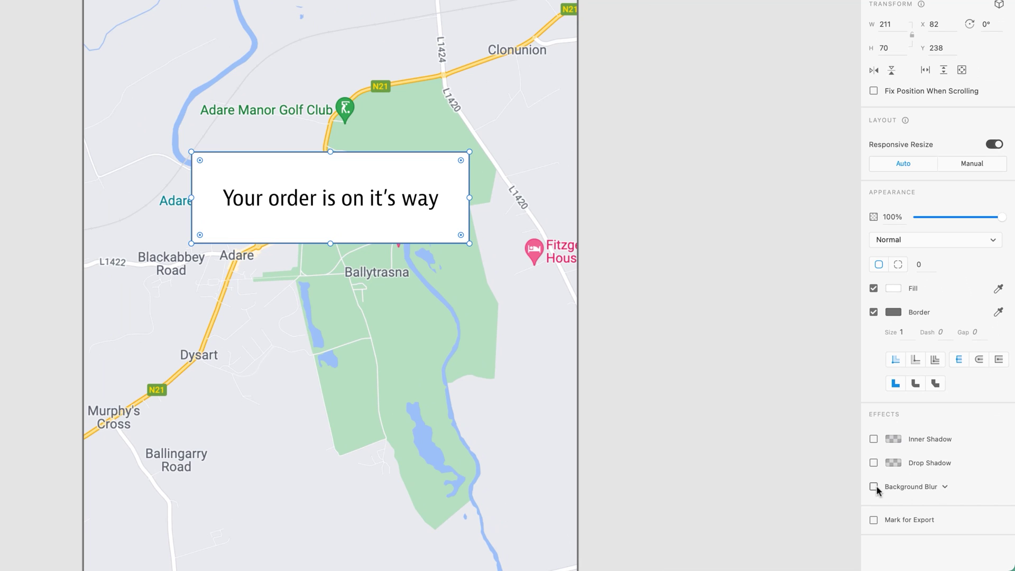
{"action": "left_click", "coordinate": [873, 486]}
{"action": "left_click_drag", "start_coordinate": [961, 509], "coordinate": [935, 510]}
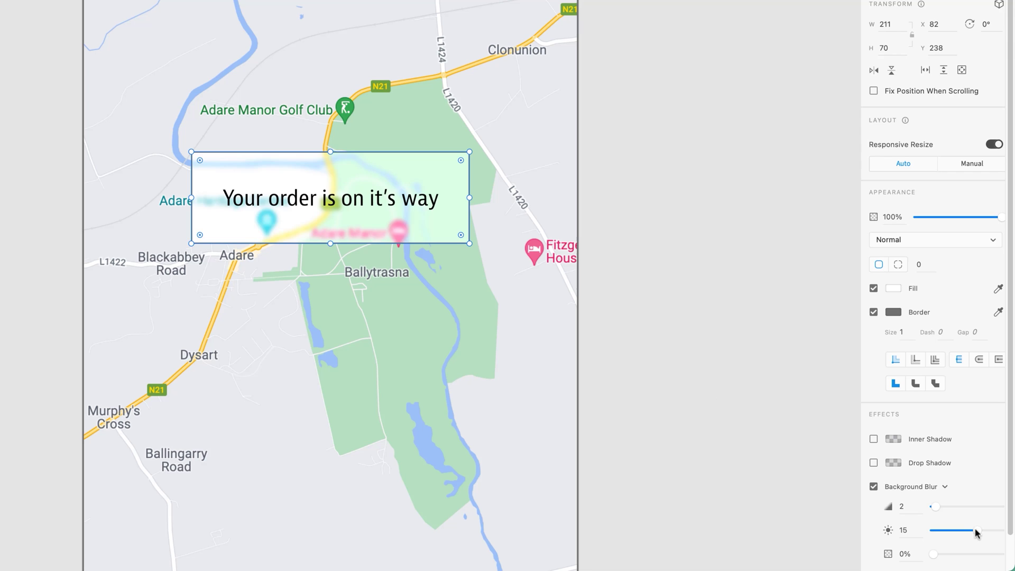
{"action": "mouse_move", "coordinate": [977, 531]}
{"action": "left_mouse_down"}
{"action": "mouse_move", "coordinate": [1004, 532]}
{"action": "mouse_move", "coordinate": [910, 538]}
{"action": "mouse_move", "coordinate": [958, 528]}
{"action": "mouse_move", "coordinate": [978, 537]}
{"action": "left_mouse_up"}
Set the box fill to red #FF0000 at 0% tint and raise blur brightness to 20.
{"action": "left_click", "coordinate": [893, 288]}
{"action": "left_click_drag", "start_coordinate": [799, 278], "coordinate": [869, 188]}
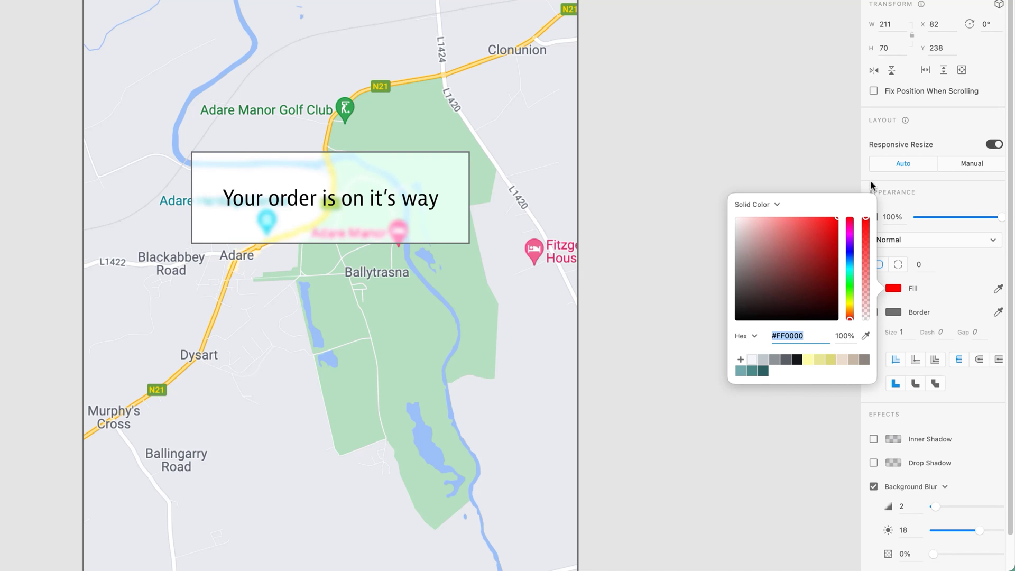
{"action": "left_click", "coordinate": [931, 554]}
{"action": "left_click_drag", "start_coordinate": [930, 553], "coordinate": [883, 552]}
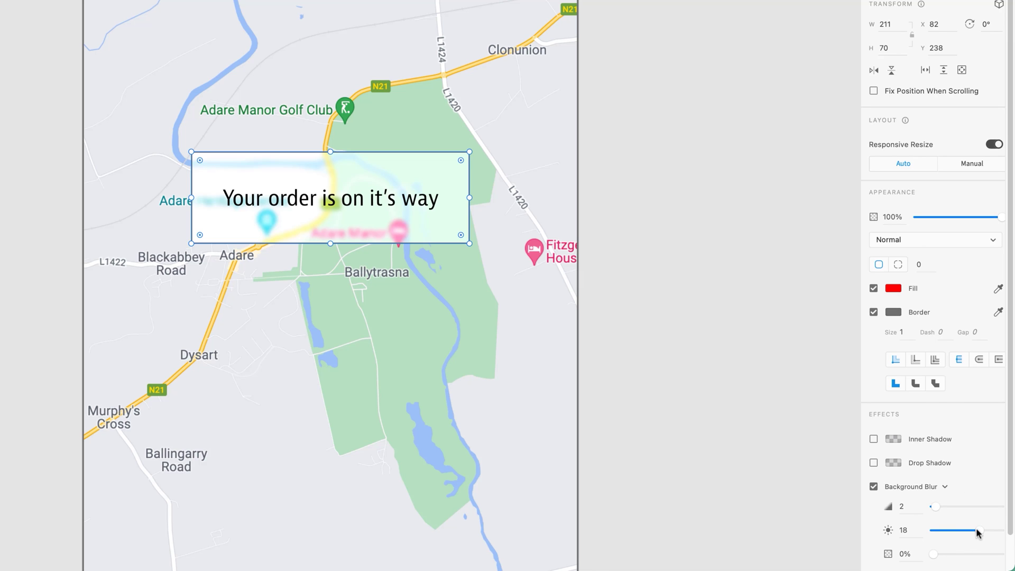
{"action": "mouse_move", "coordinate": [979, 531]}
{"action": "left_mouse_down"}
{"action": "mouse_move", "coordinate": [939, 531]}
{"action": "mouse_move", "coordinate": [976, 535]}
{"action": "left_mouse_up"}
{"action": "left_click", "coordinate": [749, 397]}
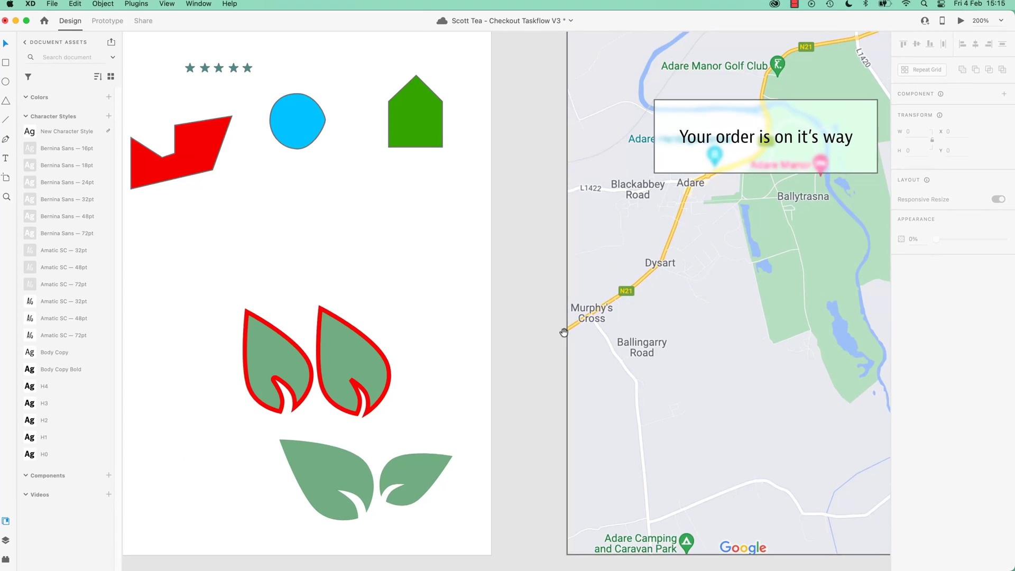
Duplicate the green tea homepage as HiFi – 2 and move its dark overlay off left.
{"action": "scroll", "coordinate": [374, 403], "scroll_direction": "left", "scroll_amount": 10}
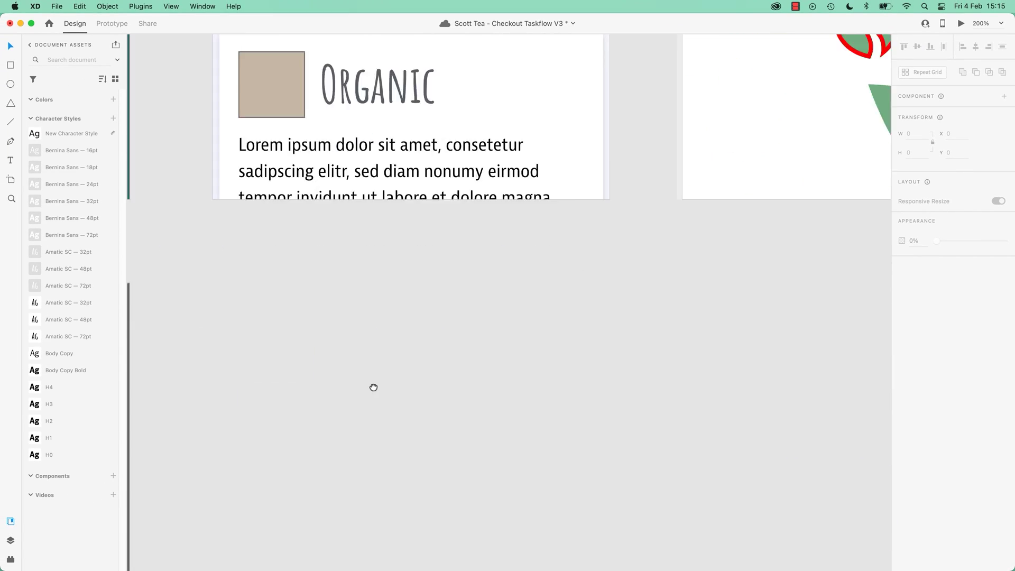
{"action": "left_click_drag", "start_coordinate": [373, 387], "coordinate": [588, 264]}
{"action": "key", "text": "super+minus"}
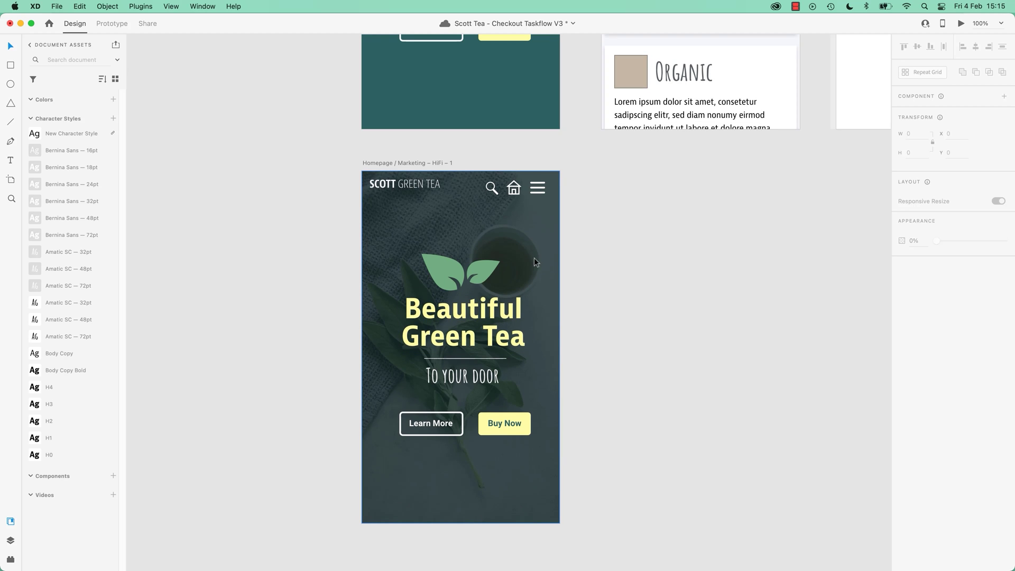
{"action": "left_click_drag", "start_coordinate": [437, 164], "coordinate": [204, 164]}
{"action": "scroll", "coordinate": [496, 252], "scroll_direction": "left", "scroll_amount": 5}
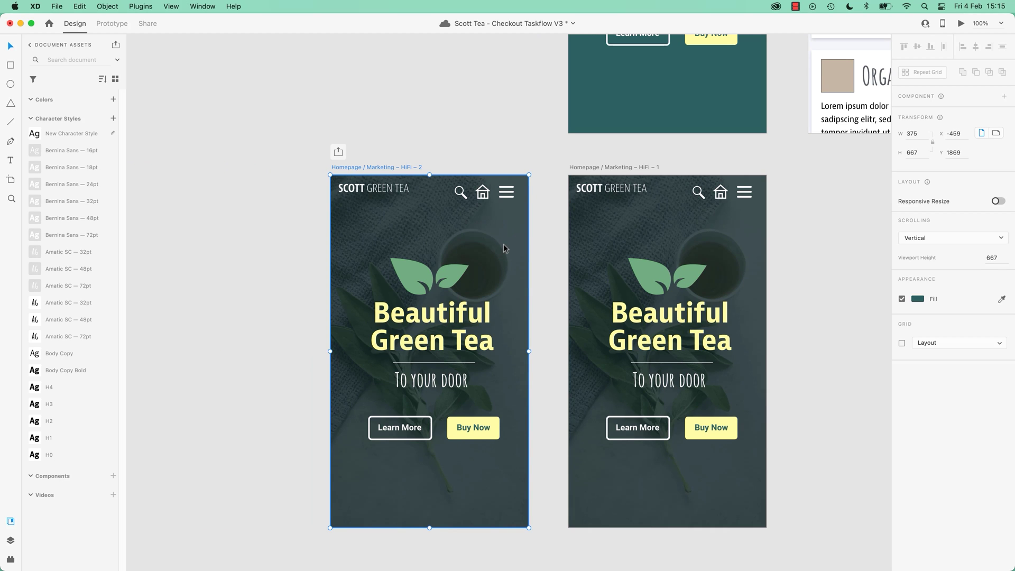
{"action": "left_click_drag", "start_coordinate": [503, 245], "coordinate": [233, 242]}
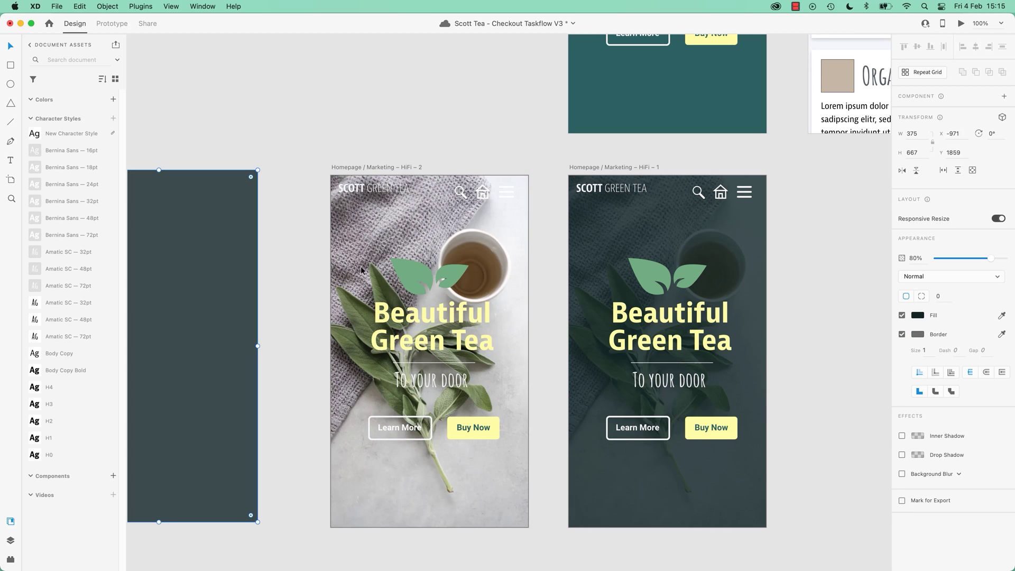
{"action": "left_click", "coordinate": [511, 257]}
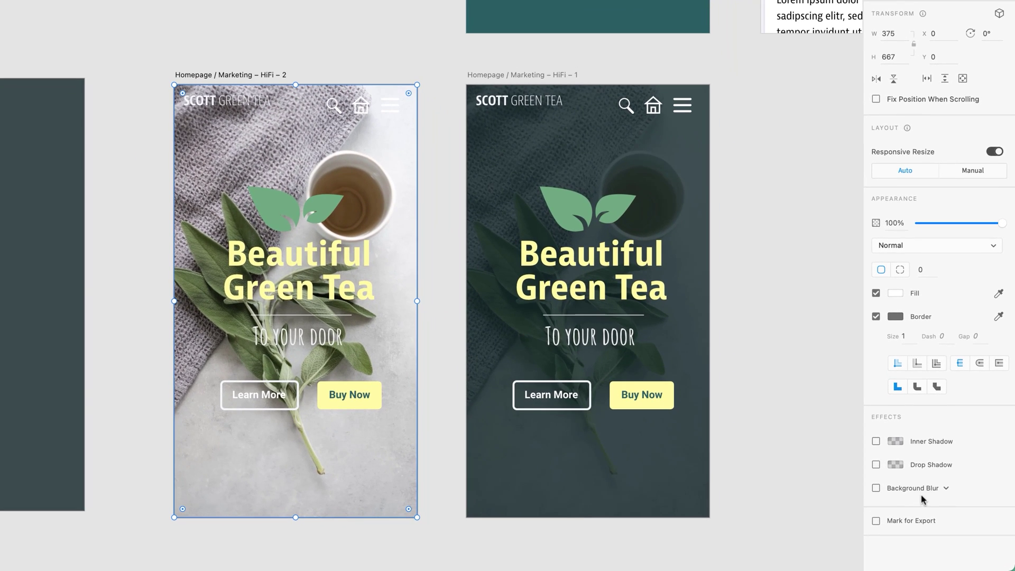
Switch the tea photo to an Object Blur of 5 and shift it down-left.
{"action": "left_click", "coordinate": [946, 488]}
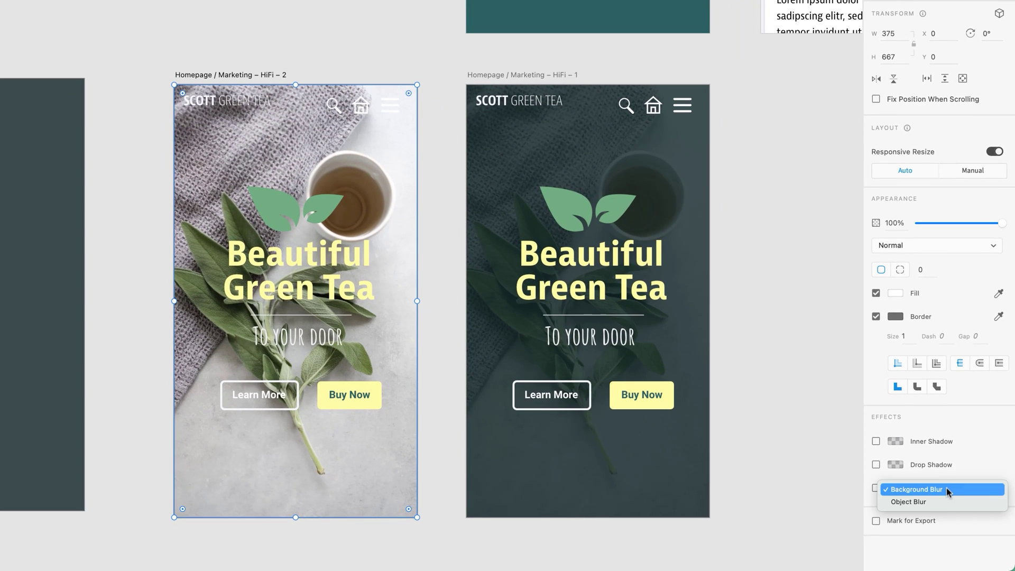
{"action": "left_click", "coordinate": [922, 502]}
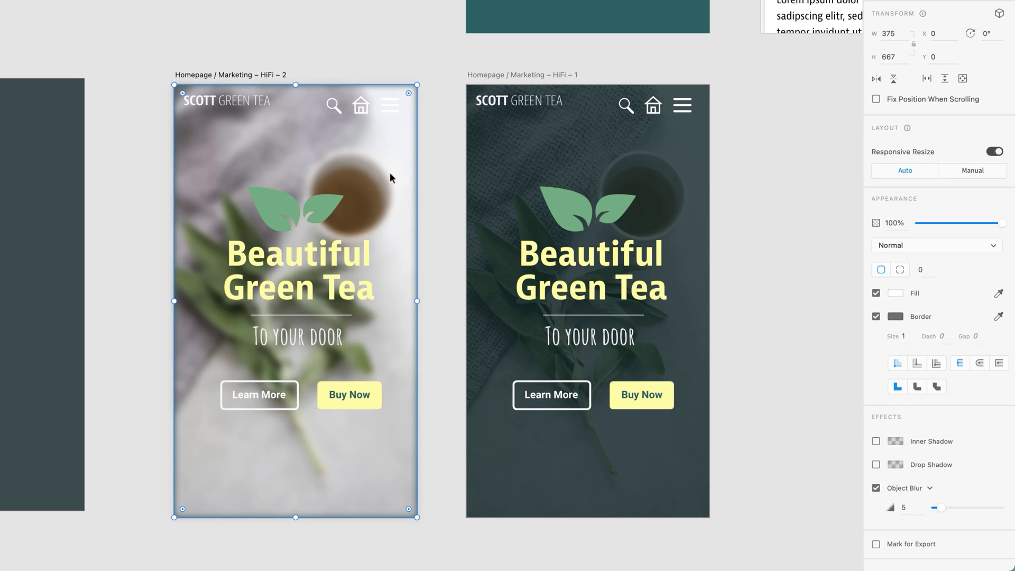
{"action": "left_click_drag", "start_coordinate": [389, 174], "coordinate": [374, 203]}
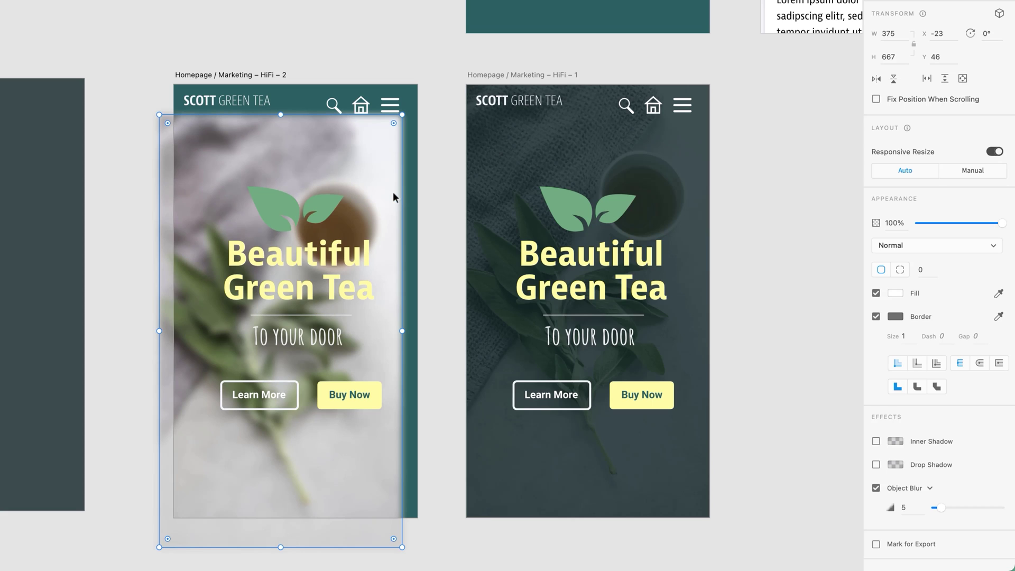
{"action": "key", "text": "ctrl+z"}
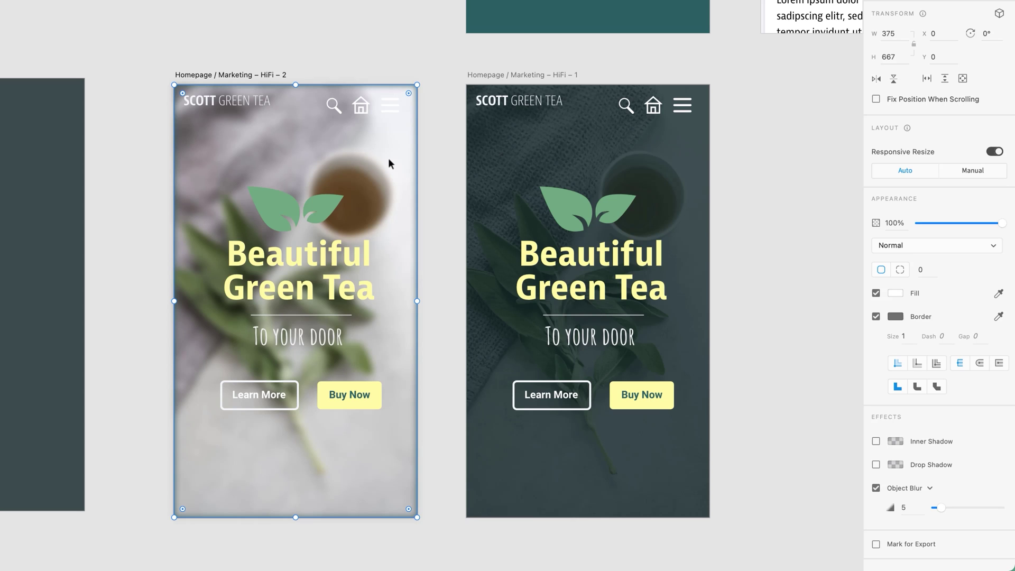
{"action": "left_click_drag", "start_coordinate": [393, 155], "coordinate": [375, 179]}
{"action": "left_click", "coordinate": [275, 74]}
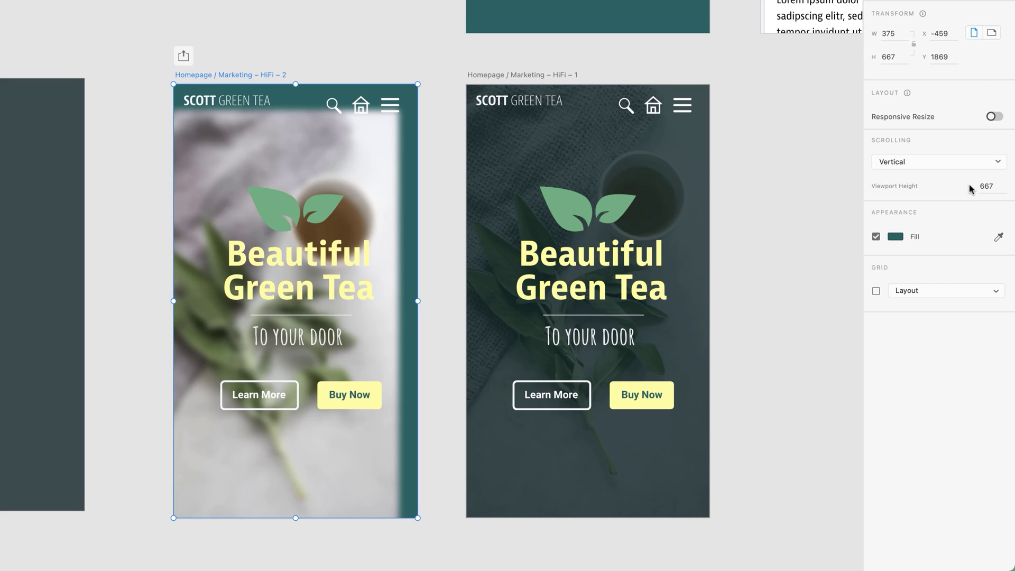
Set the HiFi – 2 artboard fill to white #FFFFFF and realign the blurred photo.
{"action": "left_click", "coordinate": [895, 236]}
{"action": "left_click", "coordinate": [740, 168]}
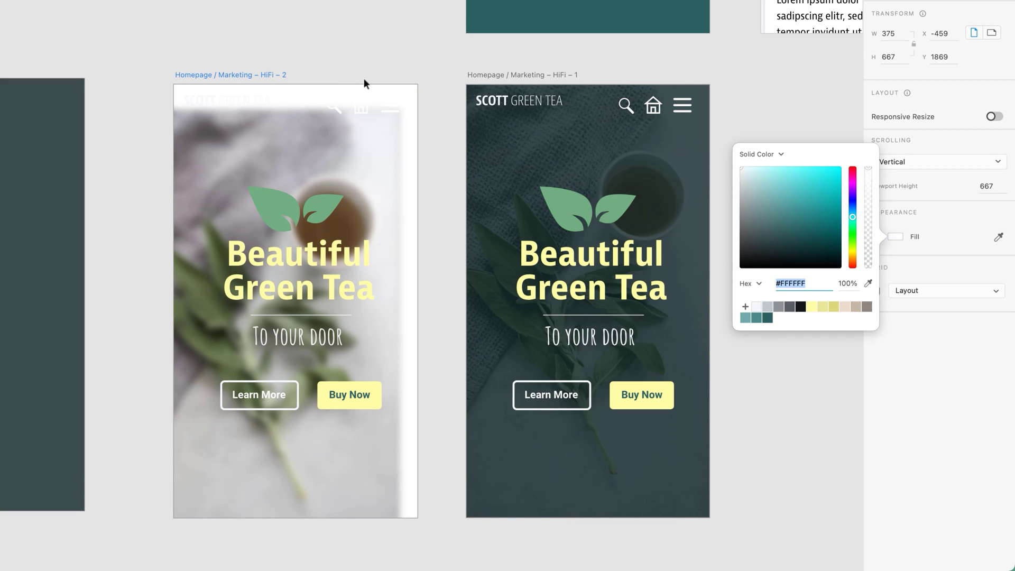
{"action": "left_click_drag", "start_coordinate": [256, 154], "coordinate": [277, 136]}
{"action": "left_click", "coordinate": [364, 2]}
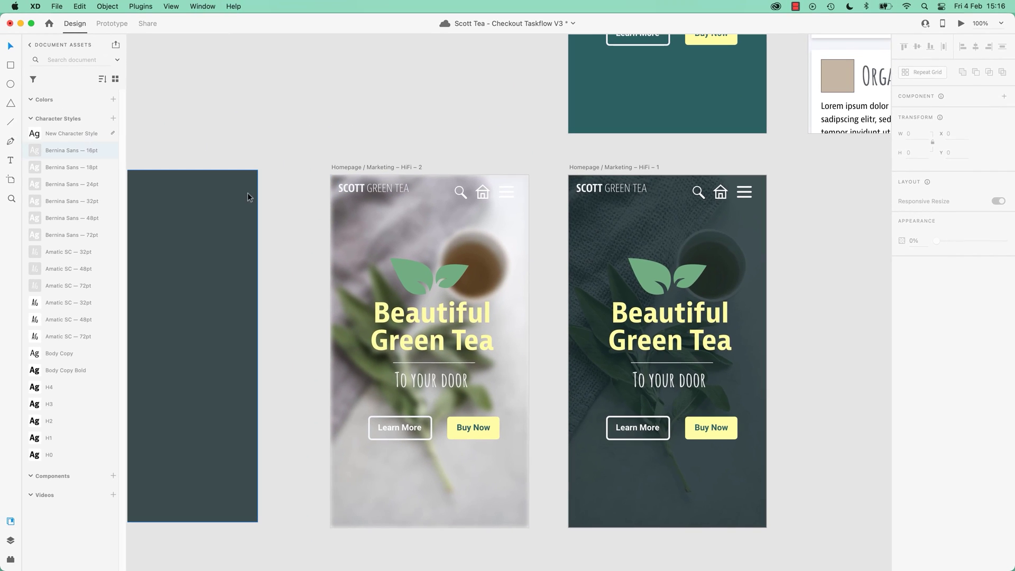
Bring the blurred tea photo in front of the logo, headline and buttons on HiFi – 2.
{"action": "left_click", "coordinate": [442, 235]}
{"action": "left_click_drag", "start_coordinate": [469, 229], "coordinate": [400, 118]}
{"action": "key", "text": "super+z"}
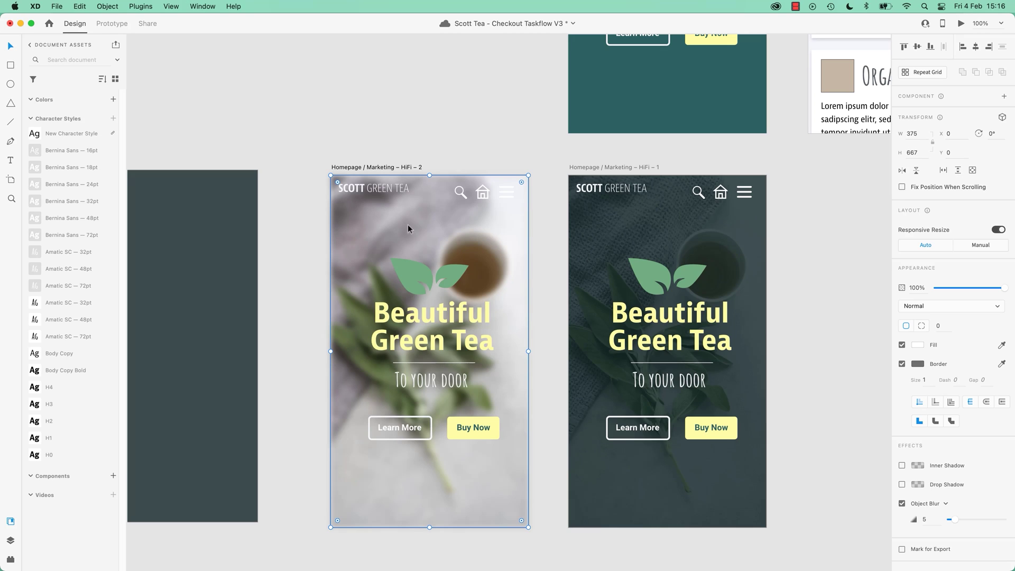
{"action": "key", "text": "super+shift+bracketright"}
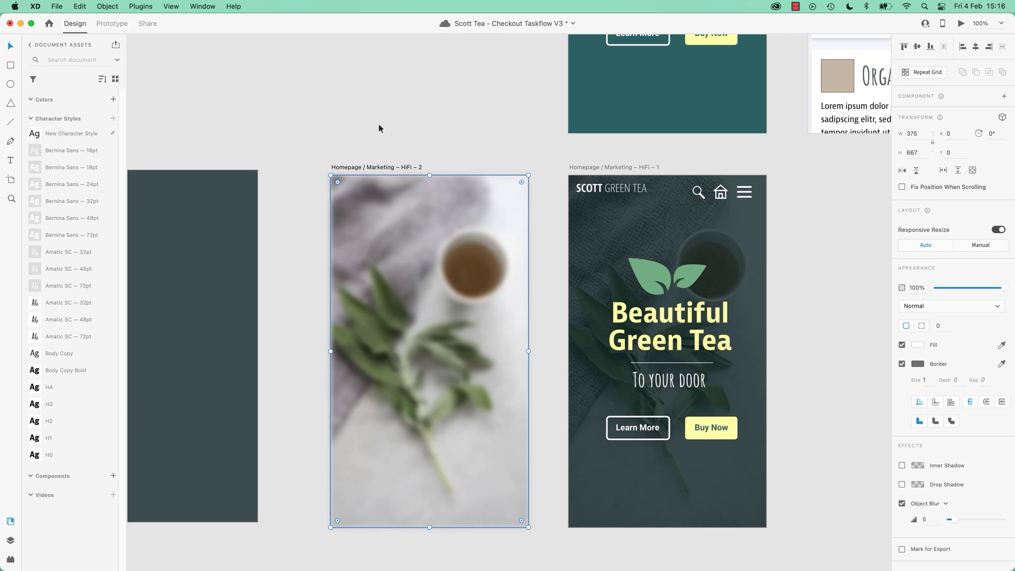
Draw a large rectangle over HiFi – 2 and select it together with the photo.
{"action": "left_click", "coordinate": [10, 65]}
{"action": "left_click_drag", "start_coordinate": [346, 183], "coordinate": [523, 521]}
{"action": "key", "text": "v"}
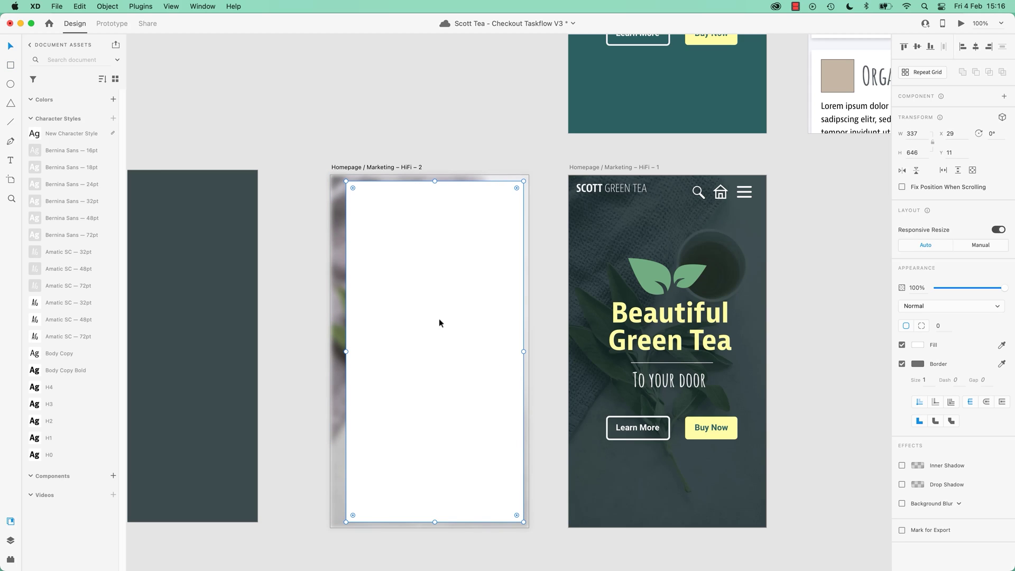
{"action": "left_click", "coordinate": [338, 237], "text": "shift"}
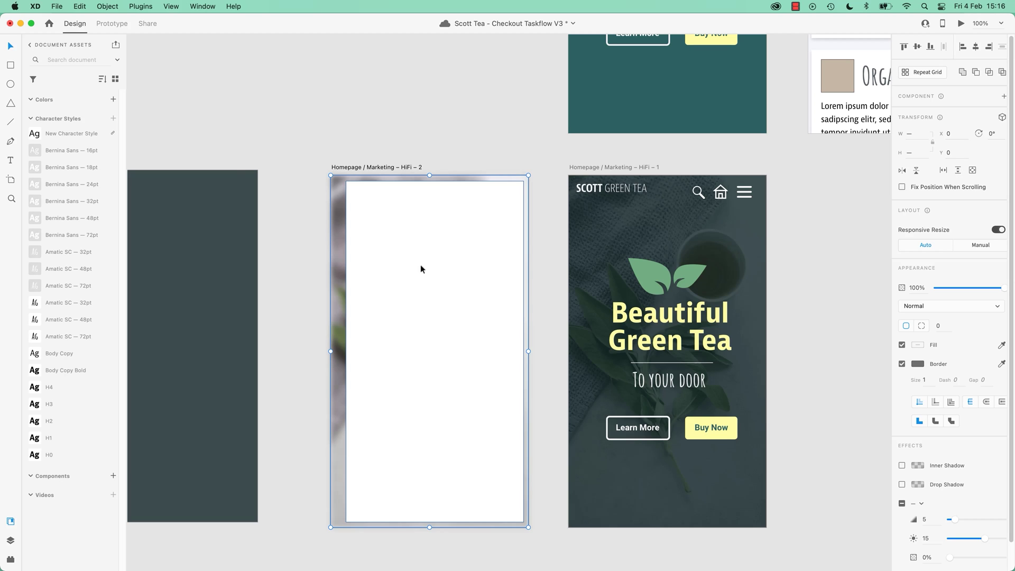
Mask the blurred photo with the rectangle and size the group to 375 × 667 at 0,0.
{"action": "left_click", "coordinate": [112, 7]}
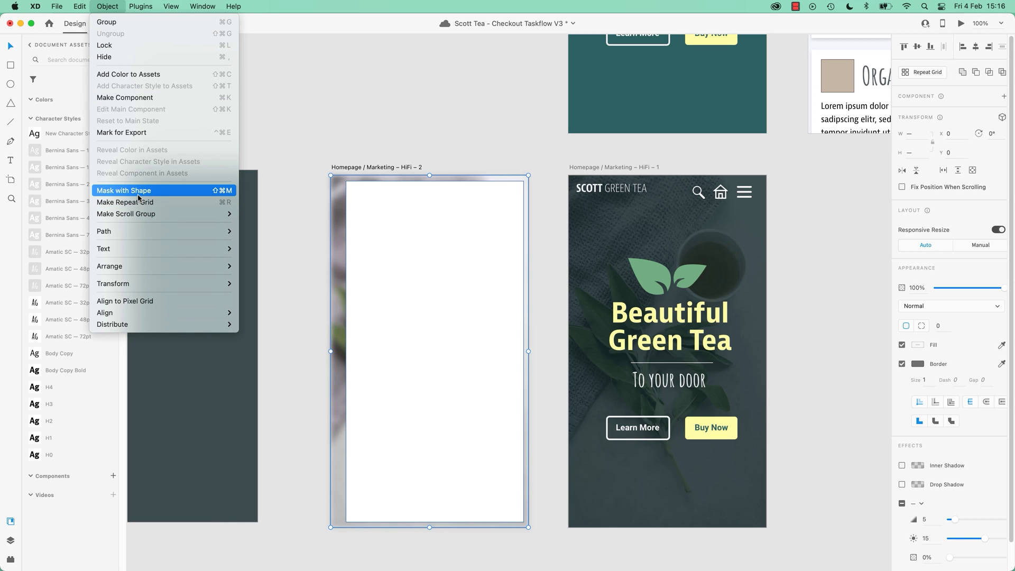
{"action": "left_click", "coordinate": [139, 198]}
{"action": "left_click", "coordinate": [375, 105]}
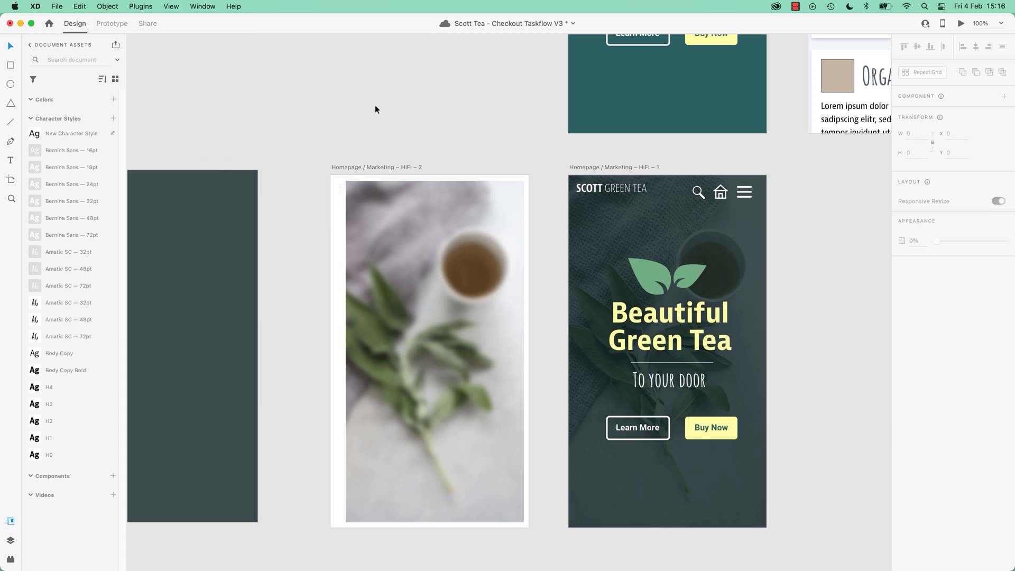
{"action": "left_click", "coordinate": [426, 238]}
{"action": "left_click_drag", "start_coordinate": [471, 311], "coordinate": [459, 313]}
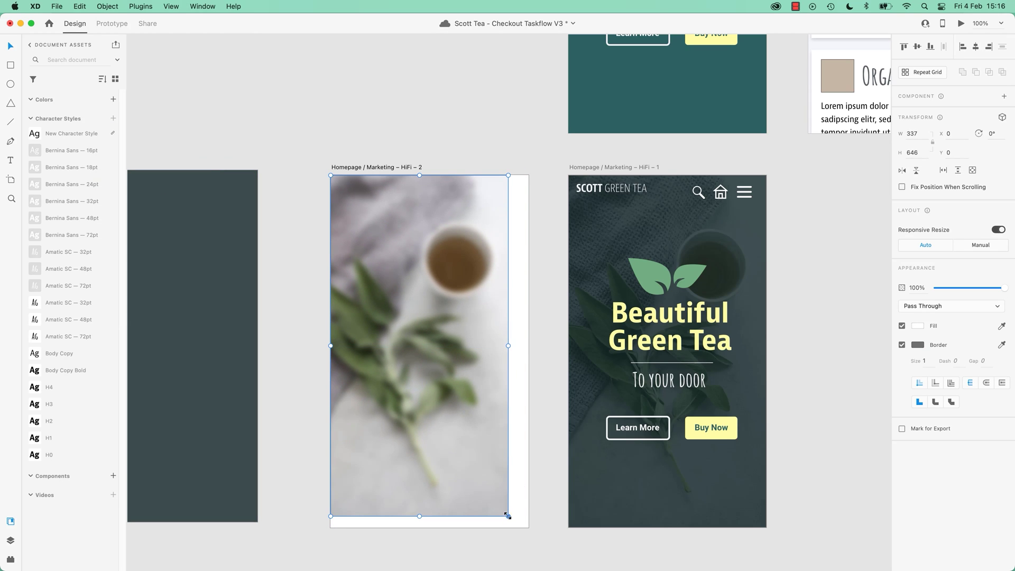
{"action": "left_click_drag", "start_coordinate": [507, 515], "coordinate": [528, 527]}
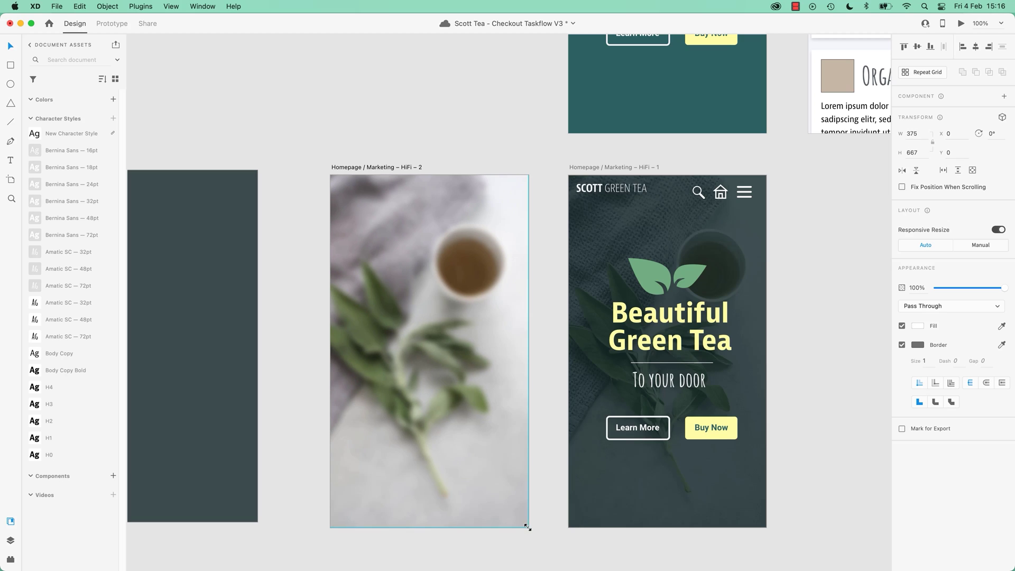
Move the dark rectangle onto HiFi – 2, then mostly off the artboard's left edge.
{"action": "left_click", "coordinate": [407, 132]}
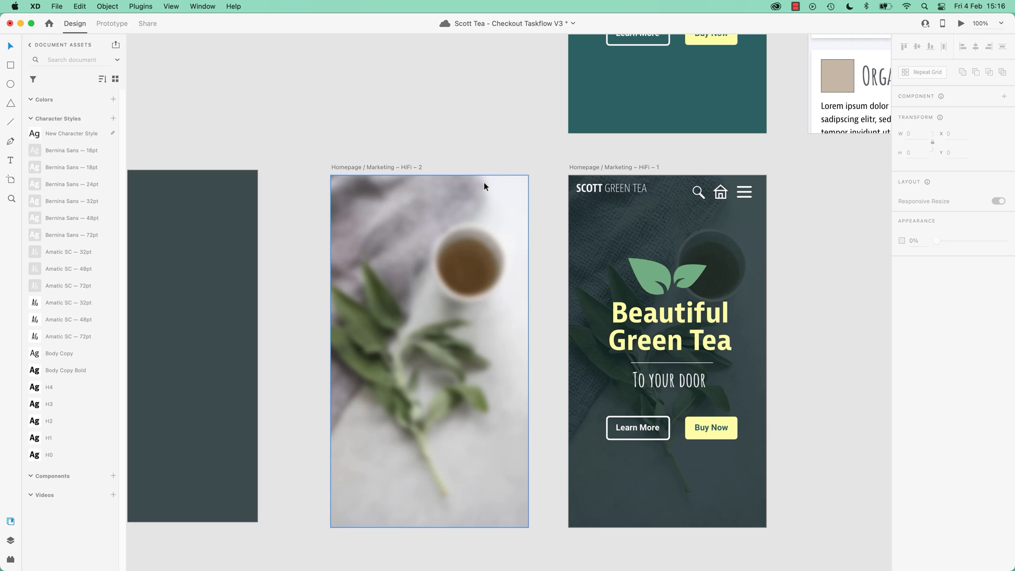
{"action": "left_click_drag", "start_coordinate": [199, 261], "coordinate": [468, 260]}
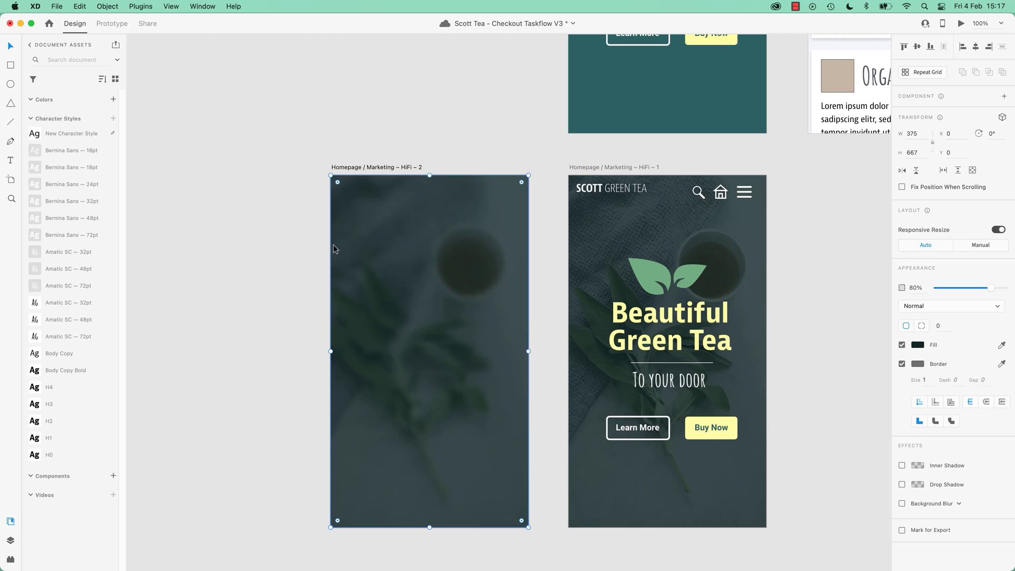
{"action": "left_click_drag", "start_coordinate": [333, 247], "coordinate": [161, 253]}
Switch the masked tea photo's effect from Background Blur to Object Blur and enable it.
{"action": "left_click", "coordinate": [518, 275]}
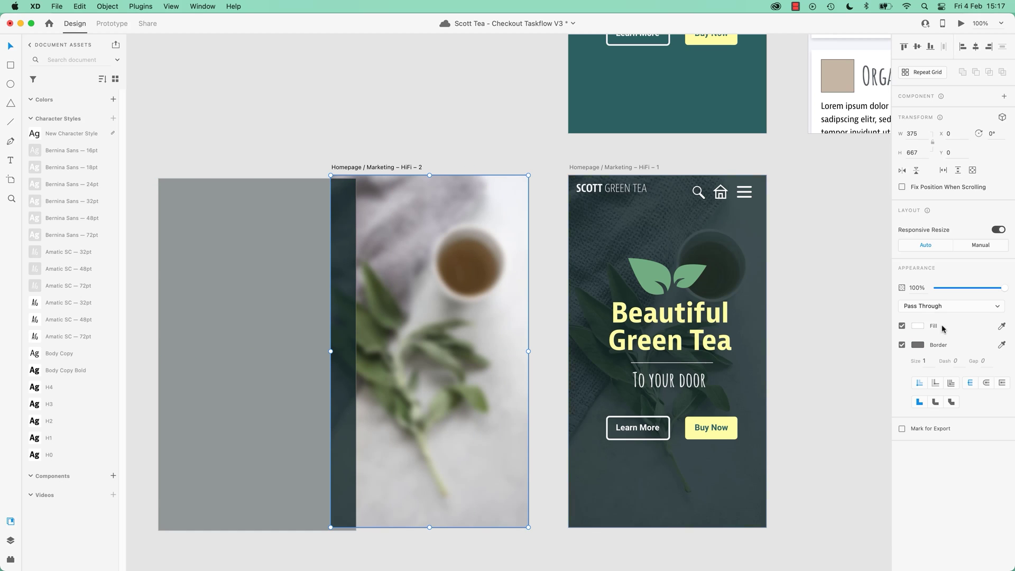
{"action": "left_click", "coordinate": [453, 285]}
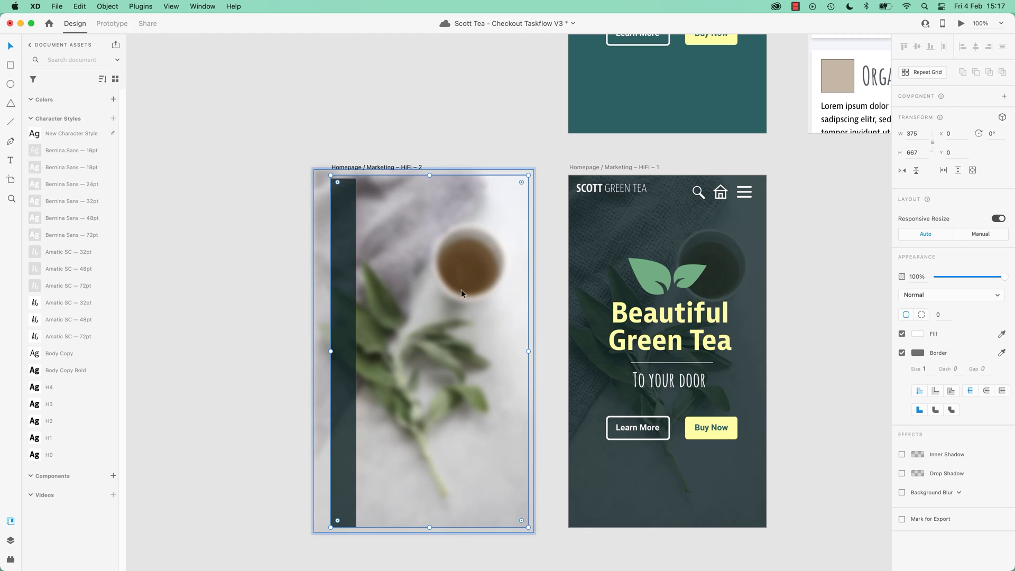
{"action": "left_click", "coordinate": [958, 492]}
{"action": "left_click", "coordinate": [929, 458]}
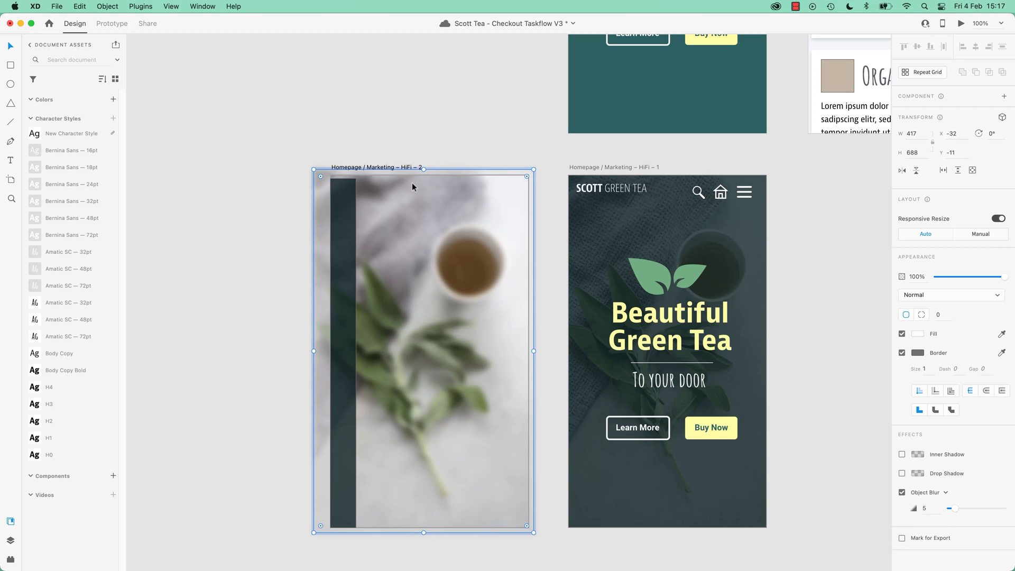
{"action": "left_click", "coordinate": [424, 95]}
{"action": "left_click", "coordinate": [350, 223]}
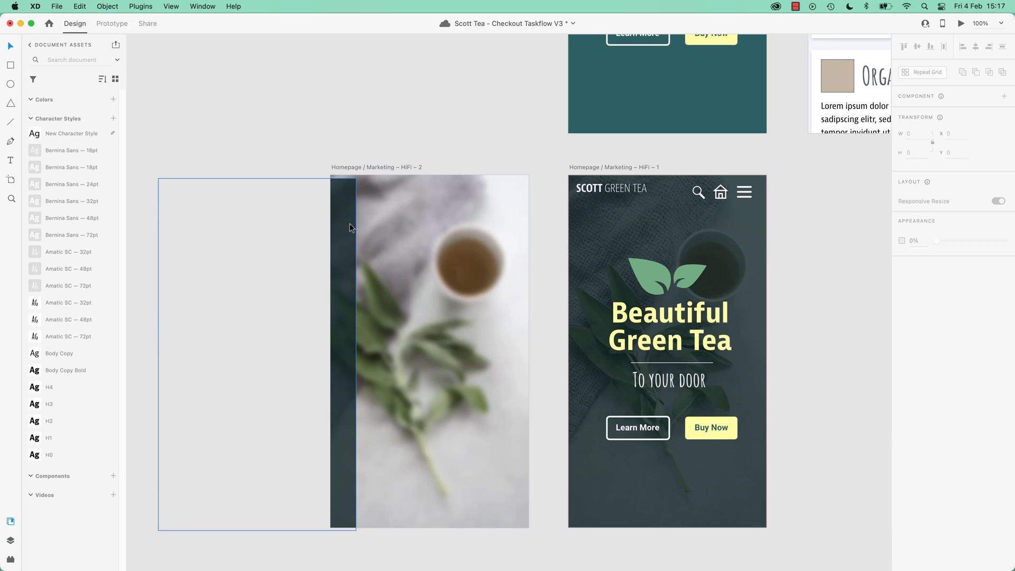
Move the dark overlay over the whole artboard and reorder layers so the photo sits beneath it.
{"action": "left_click_drag", "start_coordinate": [496, 246], "coordinate": [515, 246]}
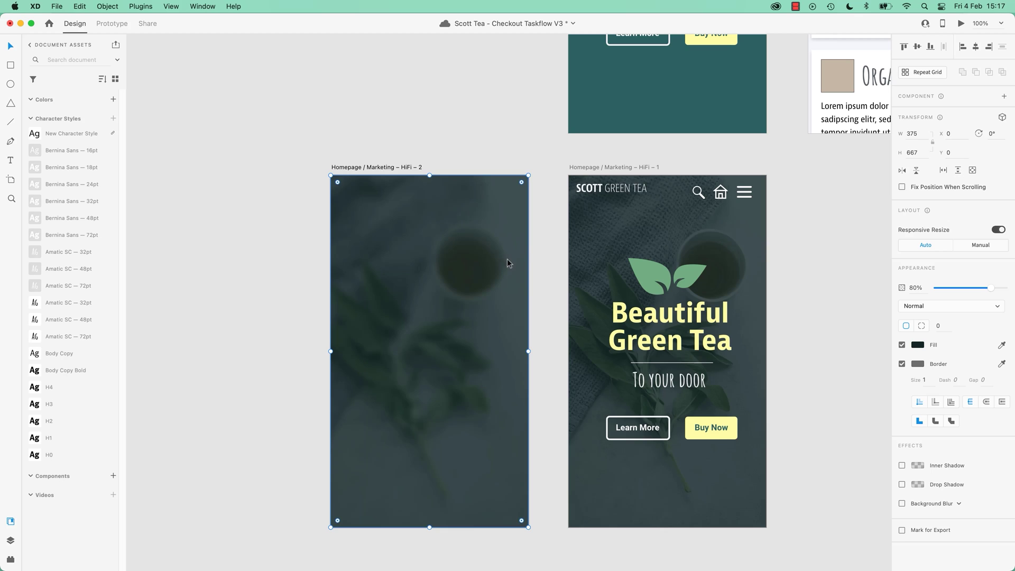
{"action": "key", "text": "Delete"}
{"action": "key", "text": "super+z"}
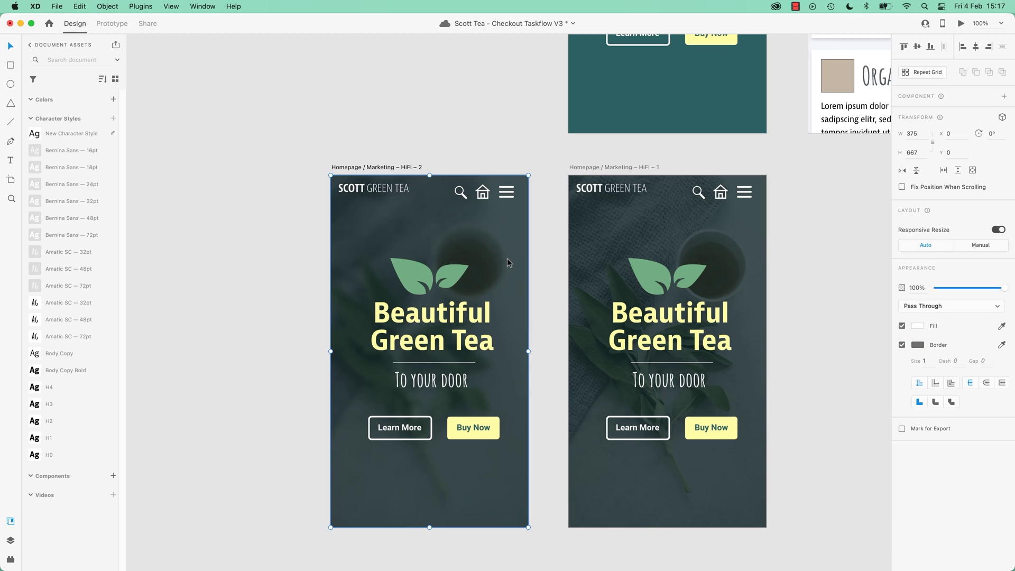
{"action": "right_click", "coordinate": [507, 259]}
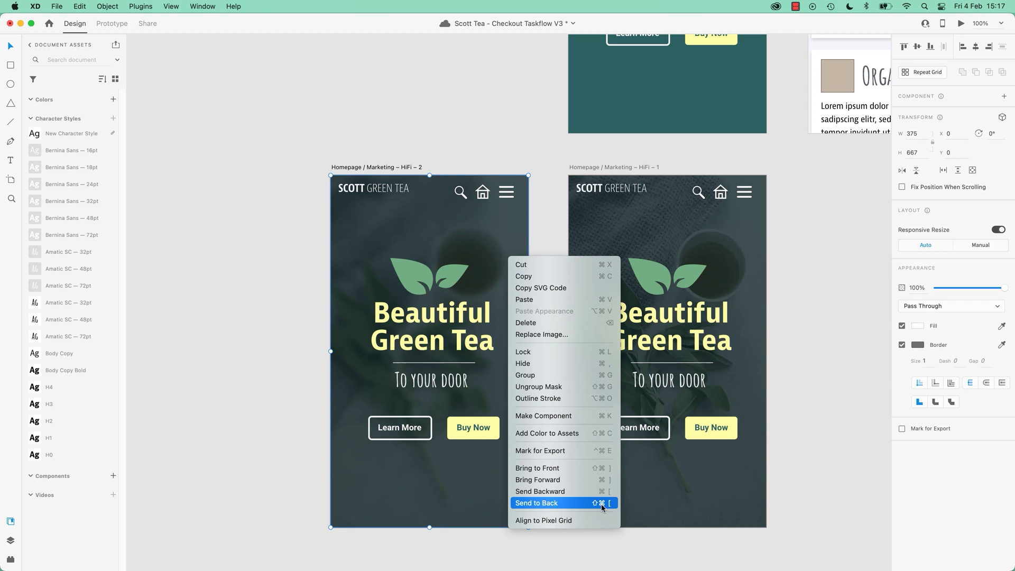
{"action": "left_click", "coordinate": [211, 228]}
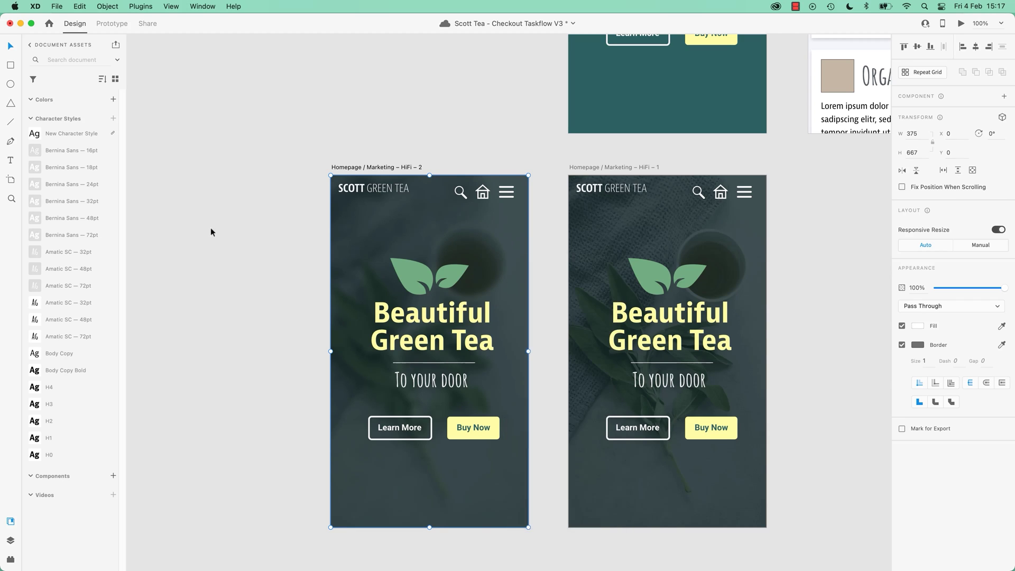
{"action": "left_click", "coordinate": [210, 228]}
Try 40% opacity on the dark overlay, then raise it again.
{"action": "left_click", "coordinate": [526, 253]}
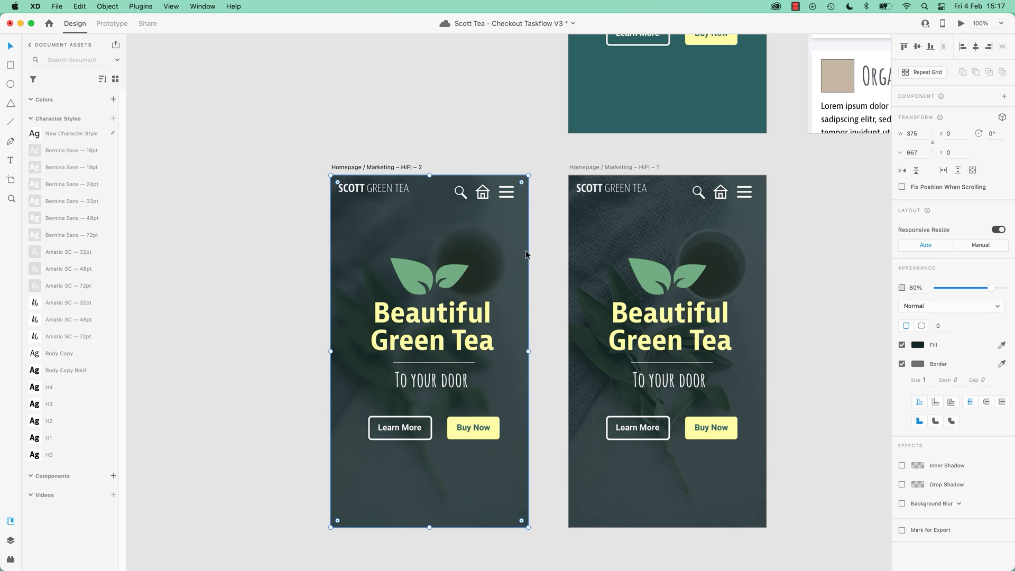
{"action": "key", "text": "4"}
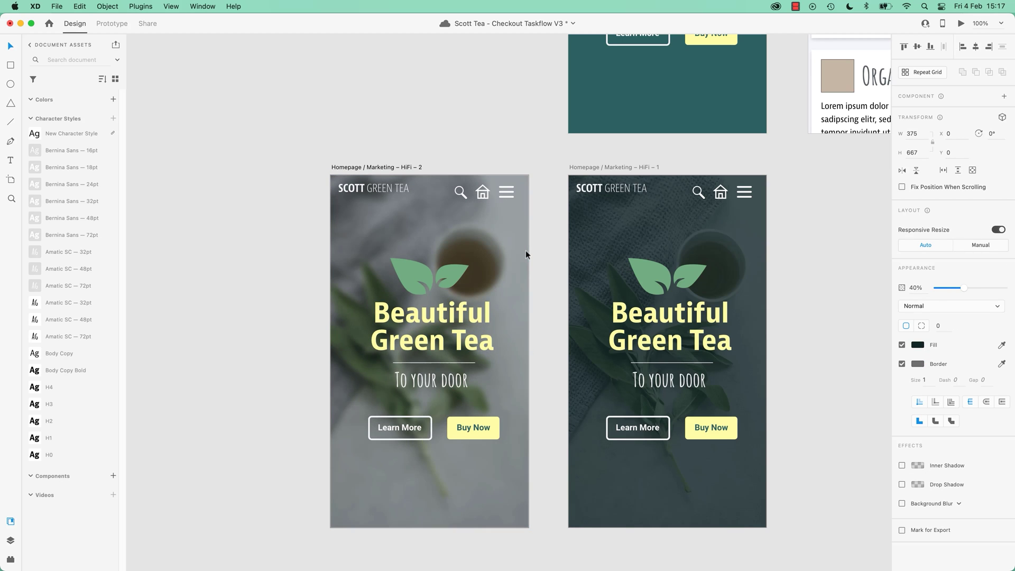
{"action": "key", "text": "8"}
{"action": "left_click", "coordinate": [542, 265]}
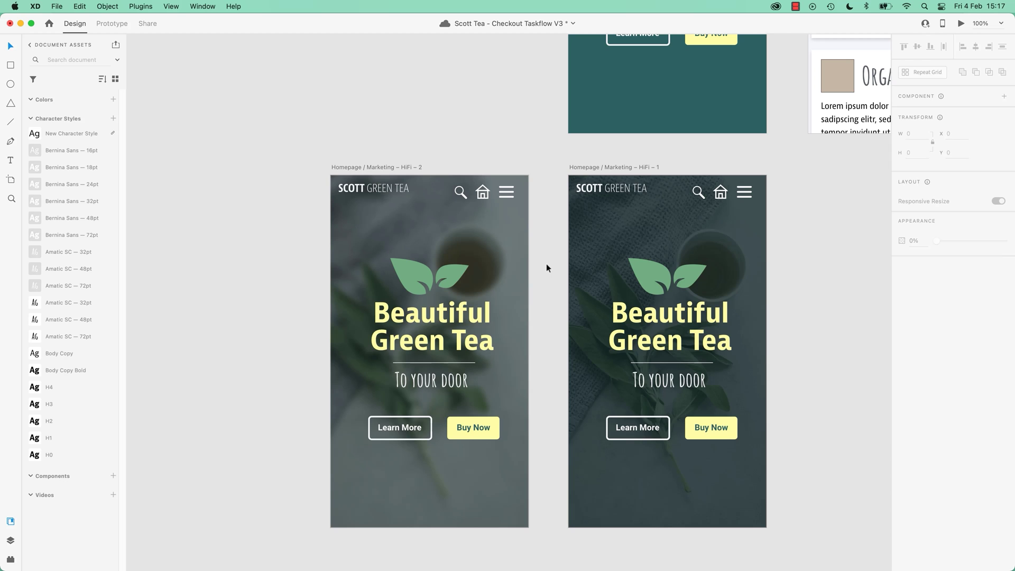
Duplicate the HiFi – 2 homepage artboard as HiFi – 3.
{"action": "scroll", "coordinate": [602, 261], "scroll_direction": "up", "scroll_amount": 10}
{"action": "scroll", "coordinate": [602, 261], "scroll_direction": "right", "scroll_amount": 10}
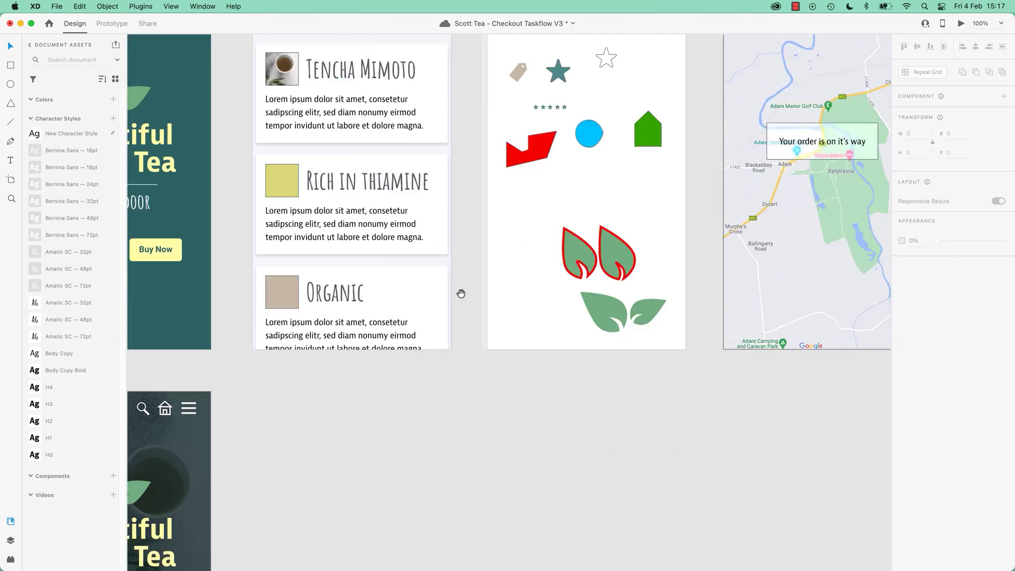
{"action": "scroll", "coordinate": [460, 290], "scroll_direction": "down", "scroll_amount": 6}
{"action": "scroll", "coordinate": [459, 290], "scroll_direction": "left", "scroll_amount": 15}
{"action": "left_click_drag", "start_coordinate": [668, 294], "coordinate": [761, 253]}
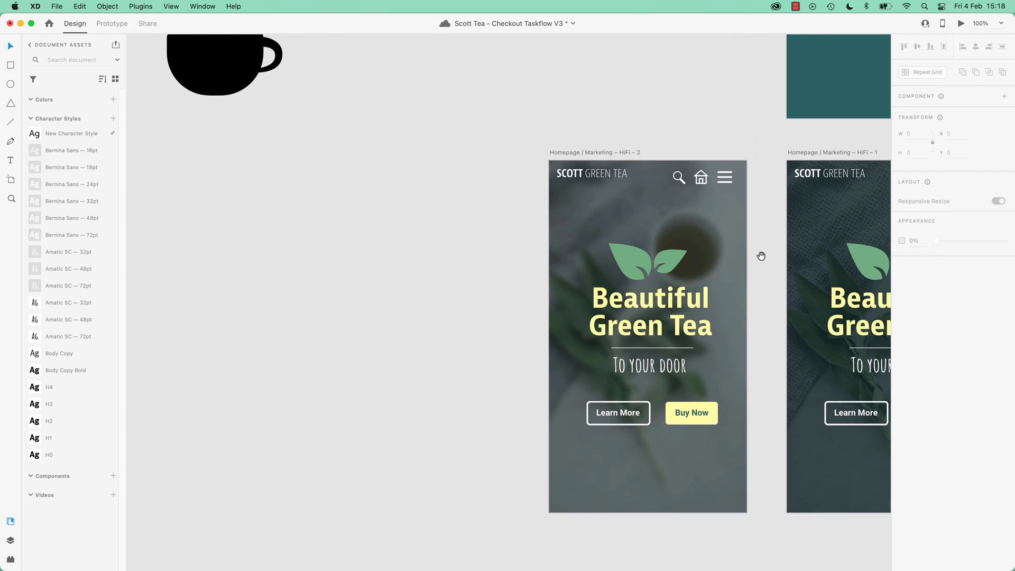
{"action": "left_click_drag", "start_coordinate": [612, 150], "coordinate": [341, 159]}
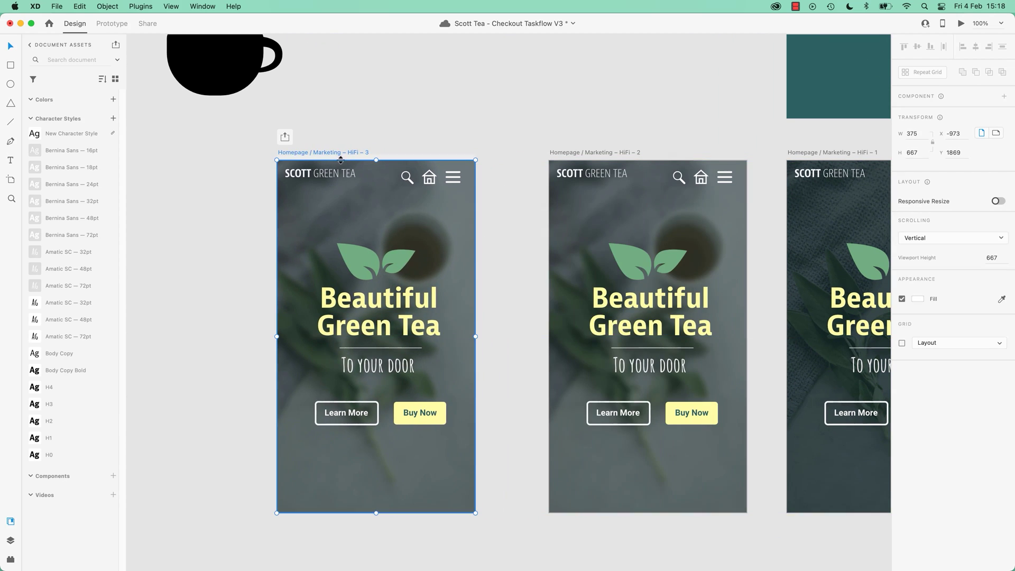
Delete the background photo and dark overlay rectangle from HiFi – 3.
{"action": "left_click", "coordinate": [468, 234]}
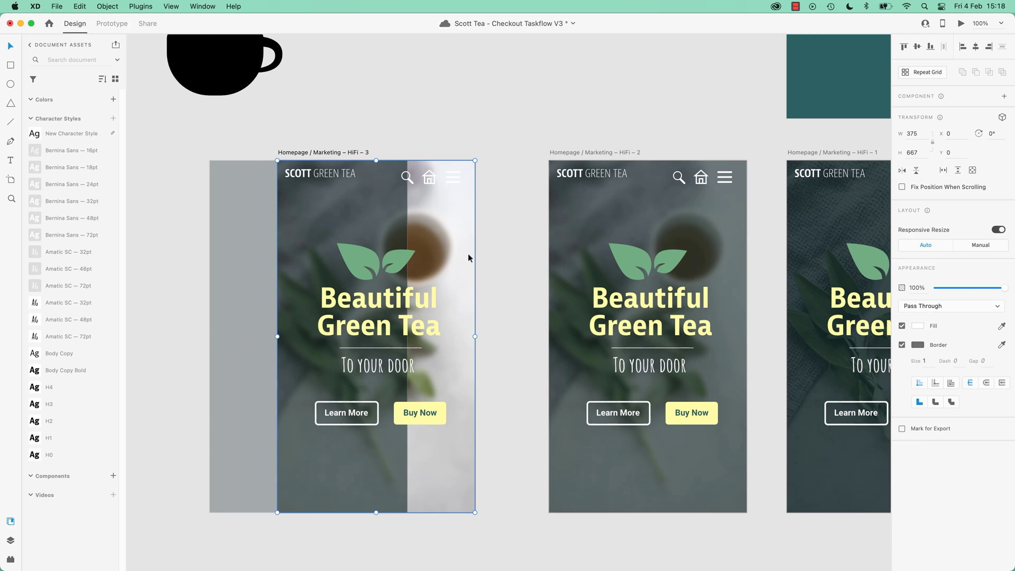
{"action": "left_click", "coordinate": [500, 262]}
{"action": "left_click", "coordinate": [456, 244]}
{"action": "key", "text": "Delete"}
{"action": "left_click", "coordinate": [378, 228]}
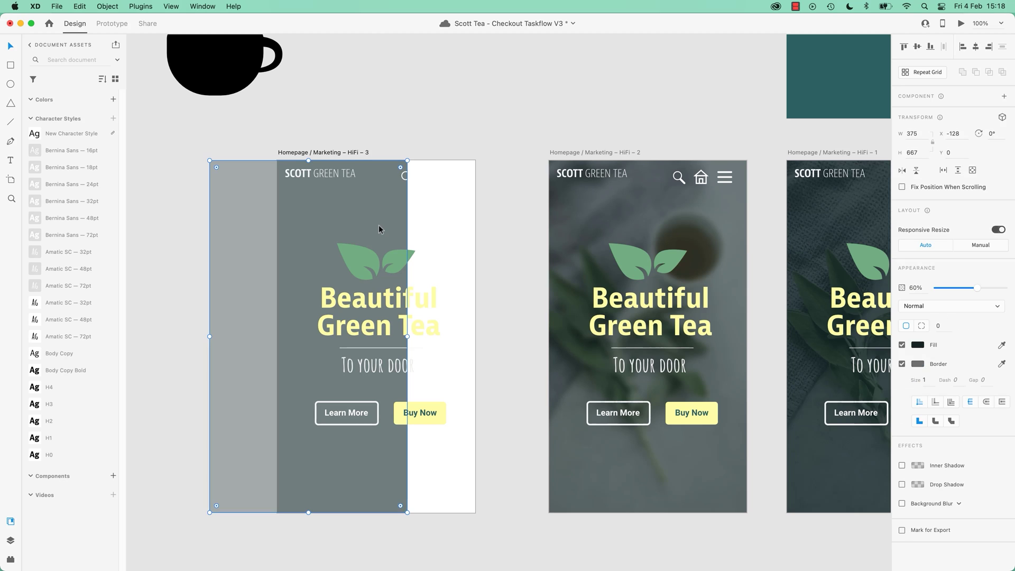
{"action": "key", "text": "Delete"}
Delete and restore the HiFi – 3 artboard, then shift its dark overlay left.
{"action": "left_click", "coordinate": [322, 152]}
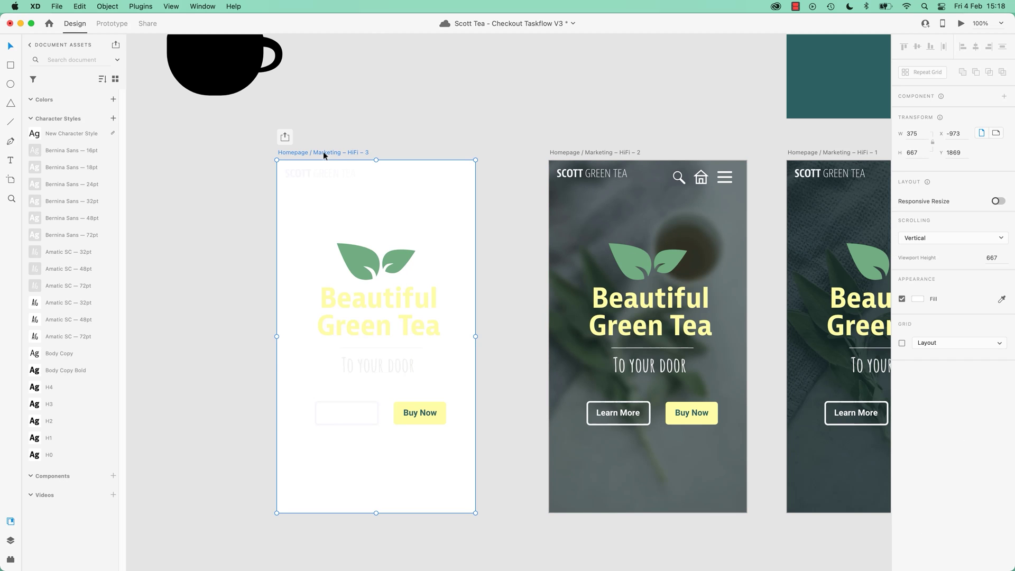
{"action": "key", "text": "Delete"}
{"action": "key", "text": "super+z"}
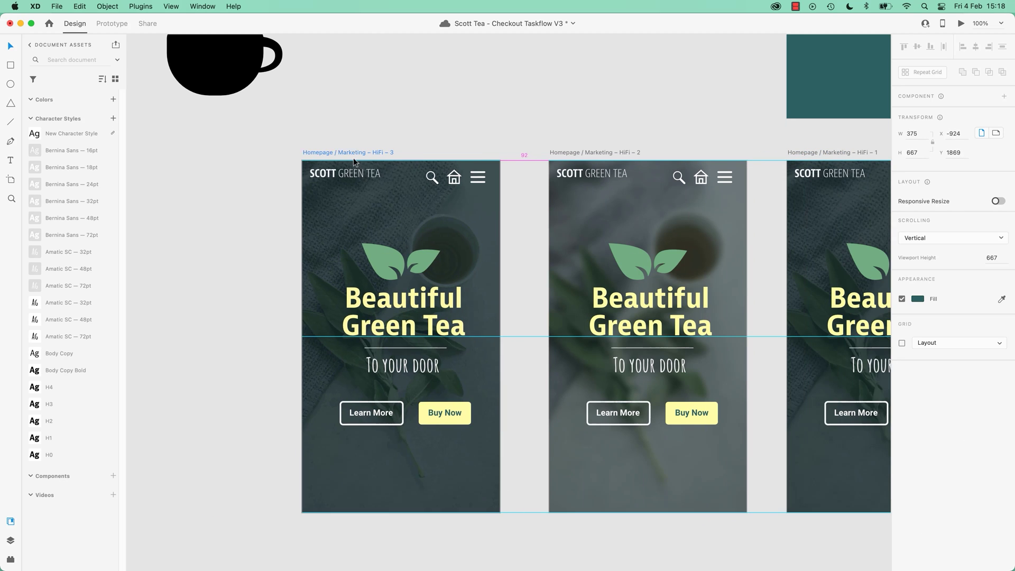
{"action": "left_click_drag", "start_coordinate": [468, 243], "coordinate": [411, 239]}
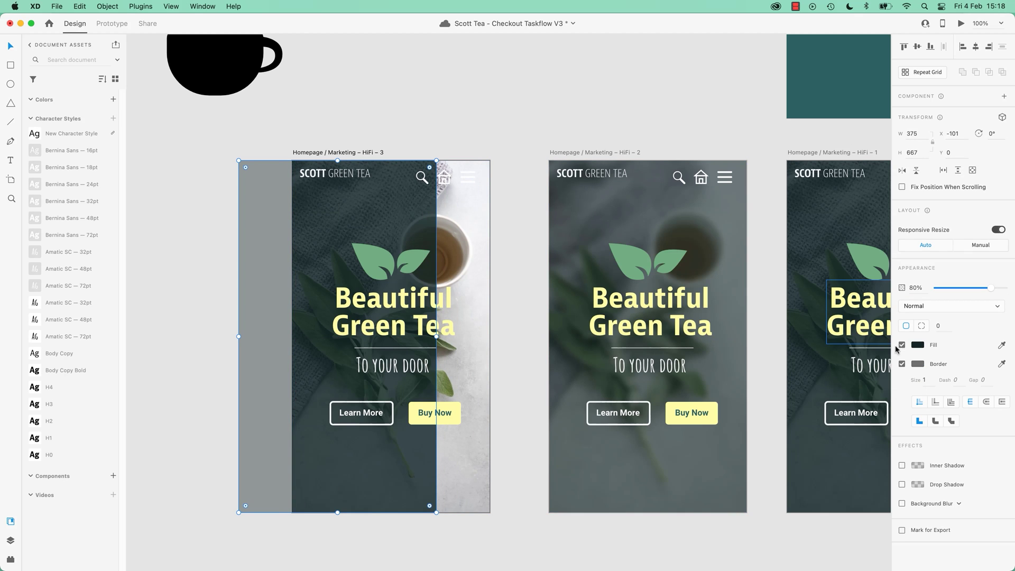
Enable Background Blur on HiFi – 3's overlay, move it right, and increase the blur amount.
{"action": "left_click", "coordinate": [902, 504]}
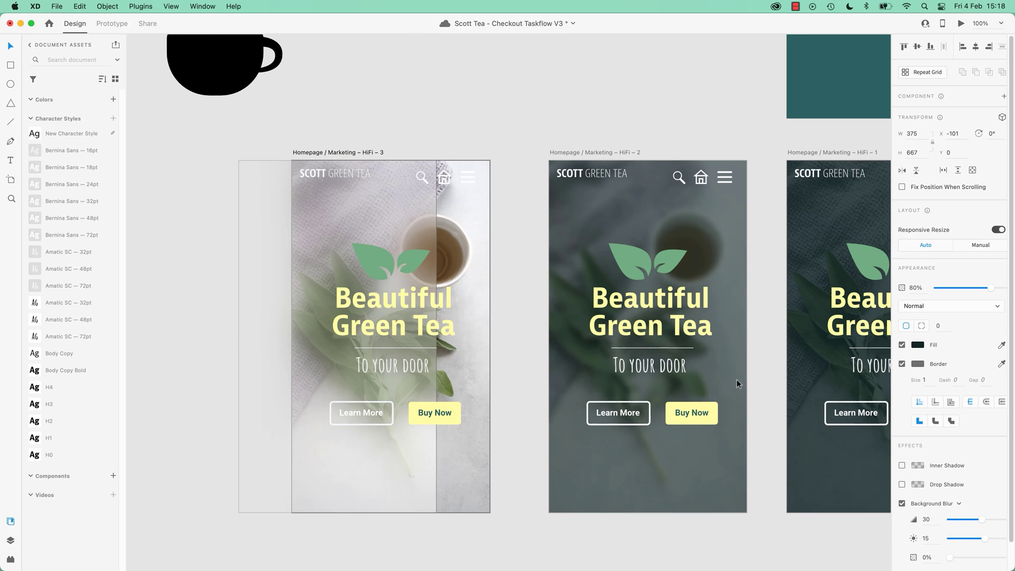
{"action": "left_click_drag", "start_coordinate": [405, 214], "coordinate": [456, 213]}
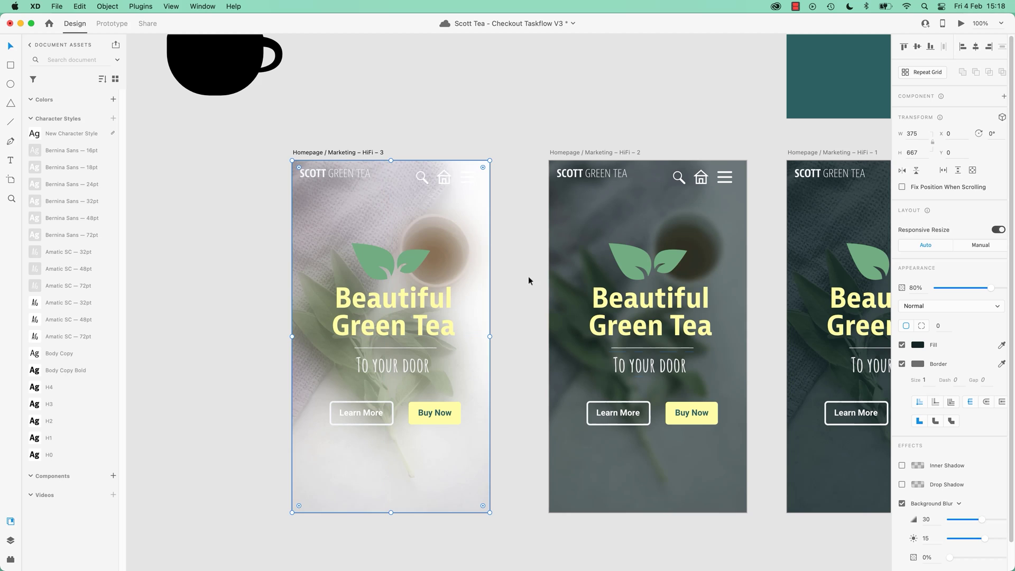
{"action": "left_click_drag", "start_coordinate": [981, 520], "coordinate": [1013, 522]}
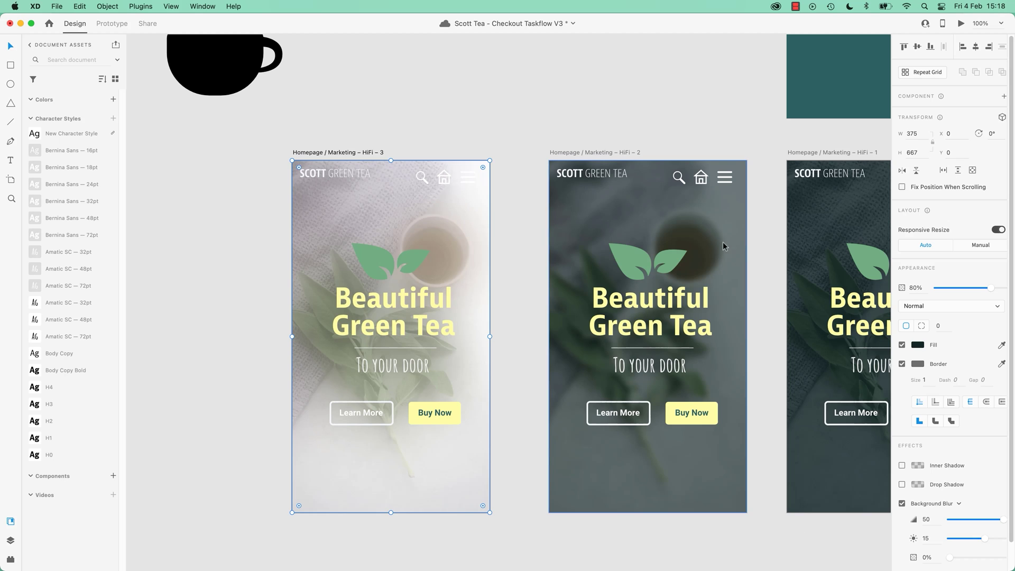
Move HiFi – 2's dark overlay off its left edge, then undo that move.
{"action": "left_click_drag", "start_coordinate": [723, 246], "coordinate": [661, 254]}
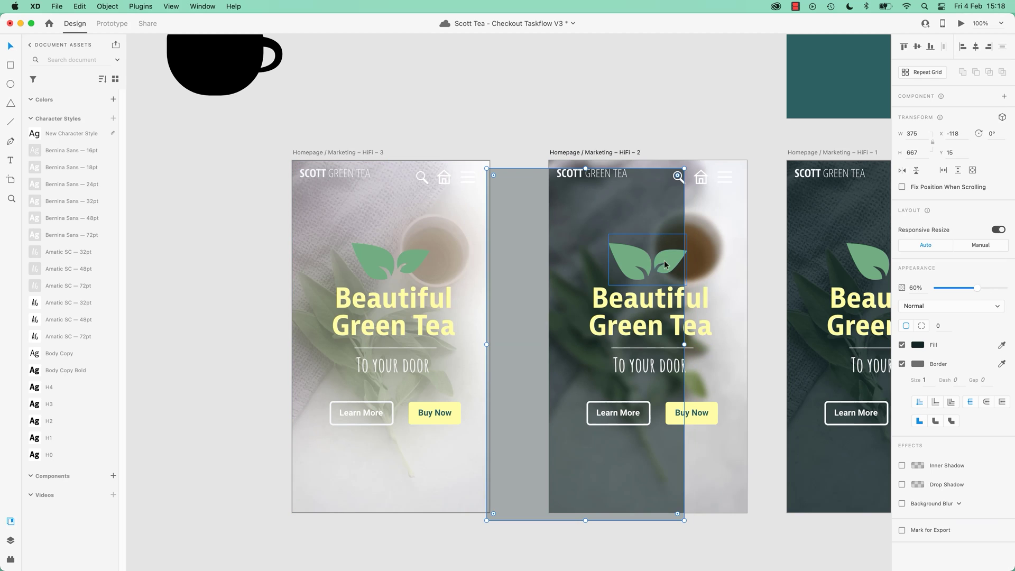
{"action": "left_click", "coordinate": [458, 226]}
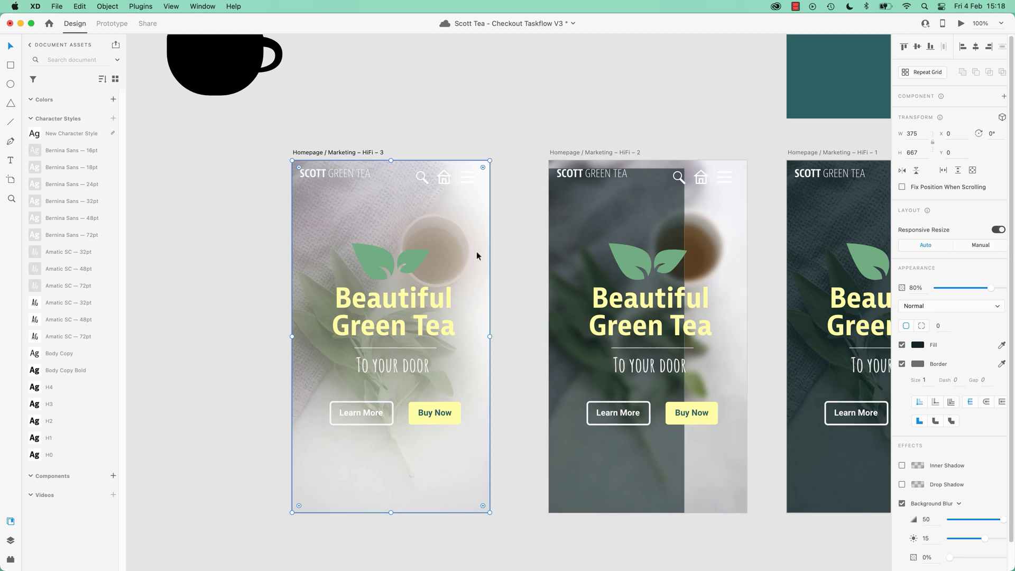
{"action": "key", "text": "super+z"}
{"action": "left_click", "coordinate": [462, 242]}
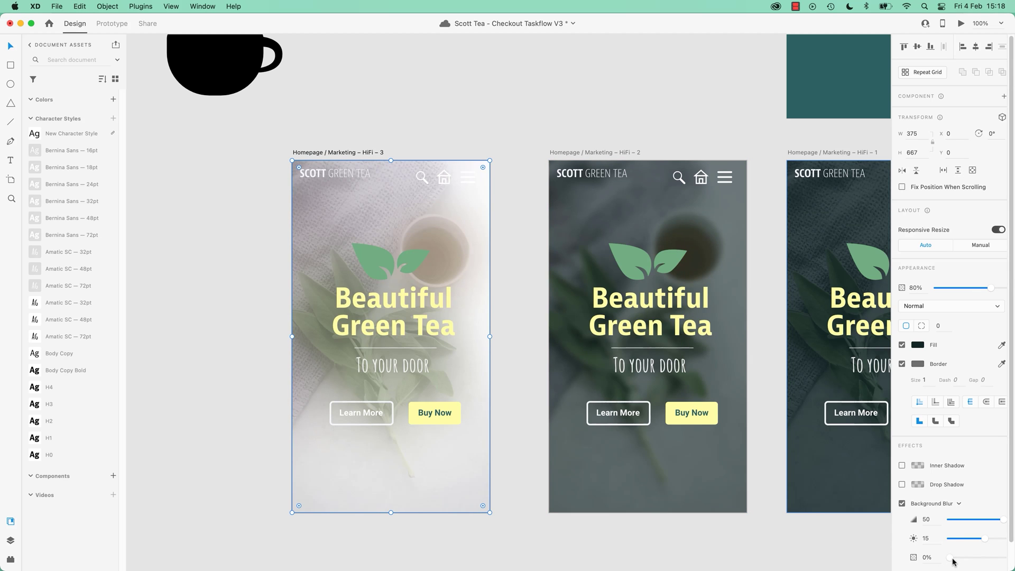
Lower the background blur brightness, undo the tweaks, and reposition HiFi – 3's overlay.
{"action": "mouse_move", "coordinate": [978, 540]}
{"action": "left_mouse_down"}
{"action": "mouse_move", "coordinate": [968, 541]}
{"action": "mouse_move", "coordinate": [987, 542]}
{"action": "mouse_move", "coordinate": [951, 544]}
{"action": "mouse_move", "coordinate": [996, 544]}
{"action": "mouse_move", "coordinate": [943, 549]}
{"action": "mouse_move", "coordinate": [992, 546]}
{"action": "mouse_move", "coordinate": [980, 552]}
{"action": "left_mouse_up"}
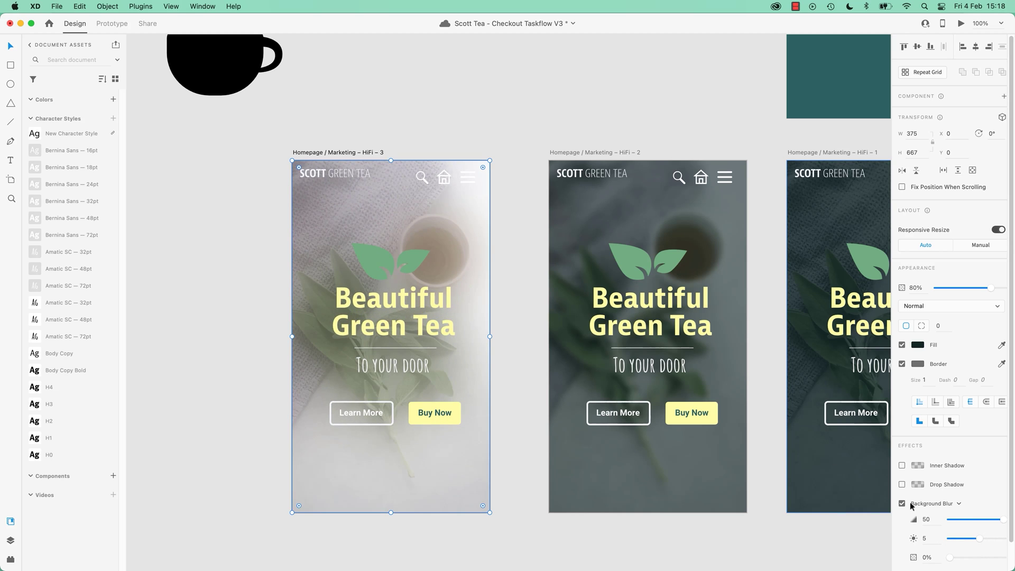
{"action": "key", "text": "super+z"}
{"action": "key", "text": "super+z"}
{"action": "key", "text": "super+z"}
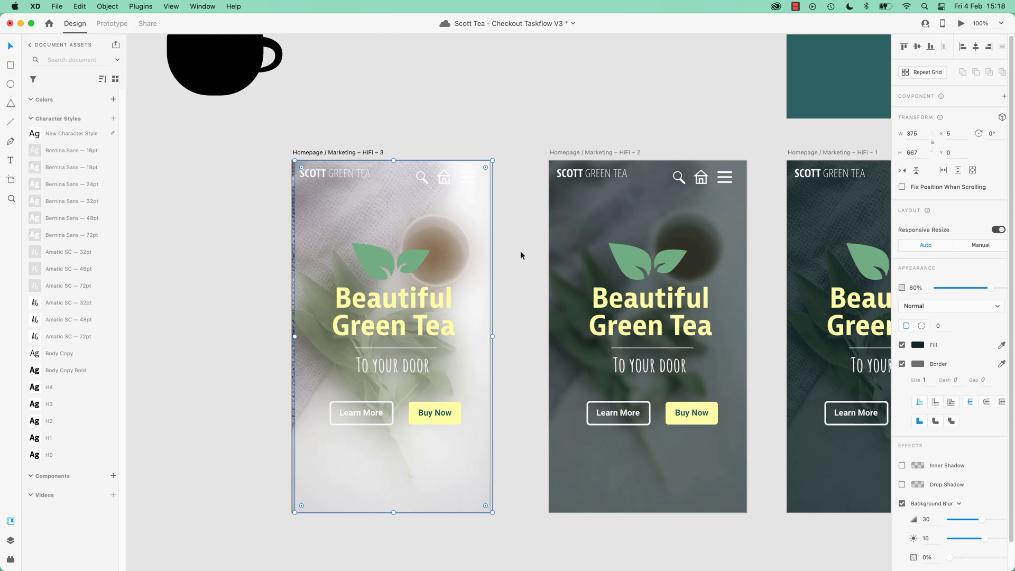
{"action": "left_click_drag", "start_coordinate": [444, 325], "coordinate": [483, 243]}
{"action": "left_click", "coordinate": [575, 268]}
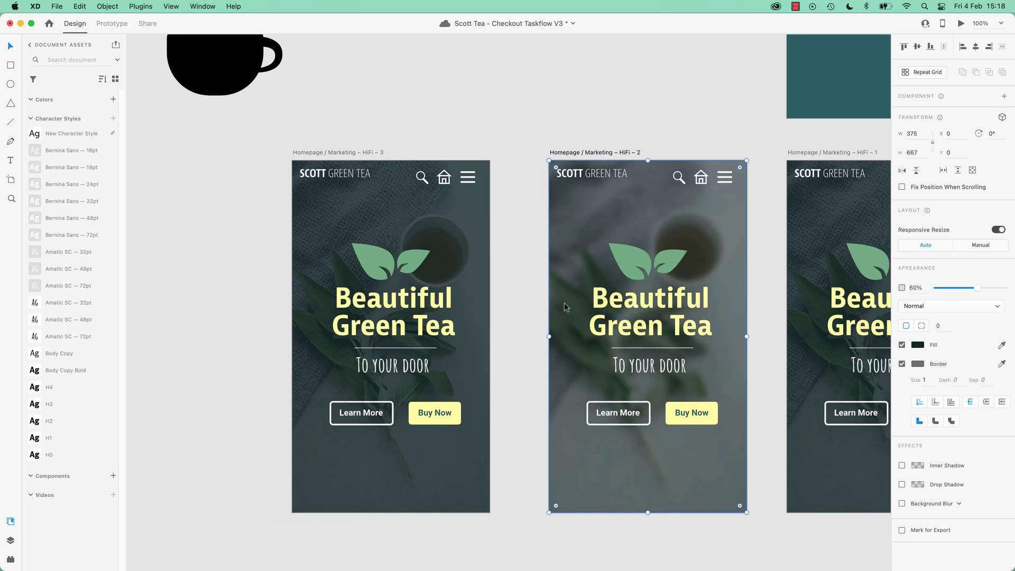
{"action": "left_click_drag", "start_coordinate": [576, 267], "coordinate": [623, 481]}
{"action": "left_click", "coordinate": [587, 242]}
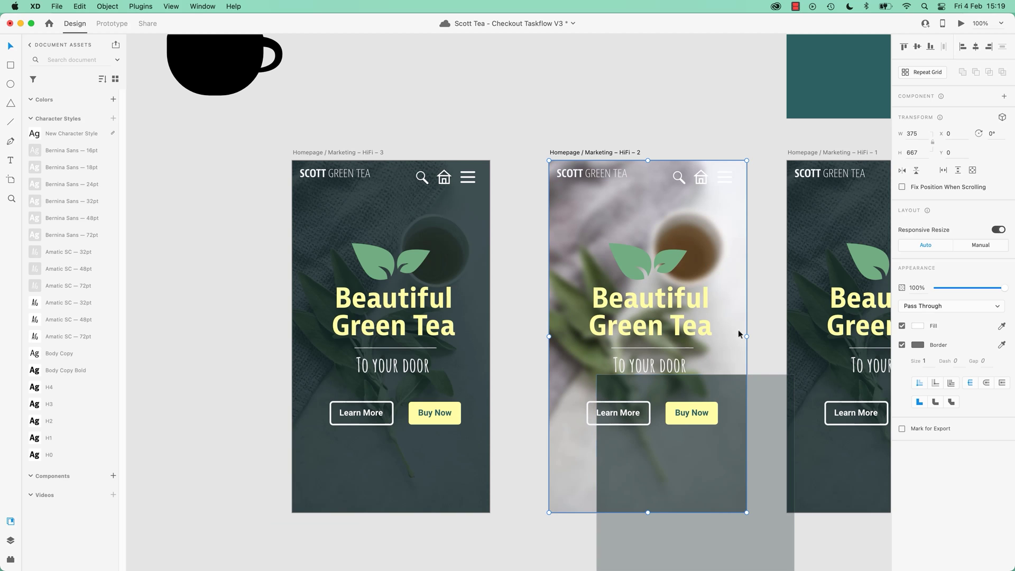
{"action": "left_click", "coordinate": [767, 420]}
{"action": "left_click_drag", "start_coordinate": [767, 420], "coordinate": [718, 229]}
{"action": "left_click", "coordinate": [623, 117]}
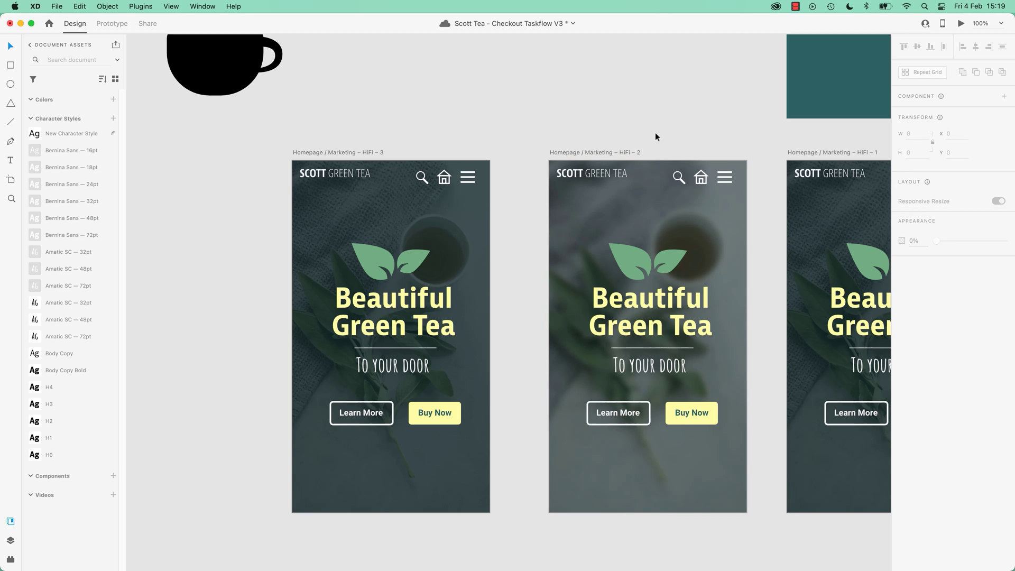
{"action": "left_click", "coordinate": [659, 312]}
{"action": "left_click", "coordinate": [926, 544]}
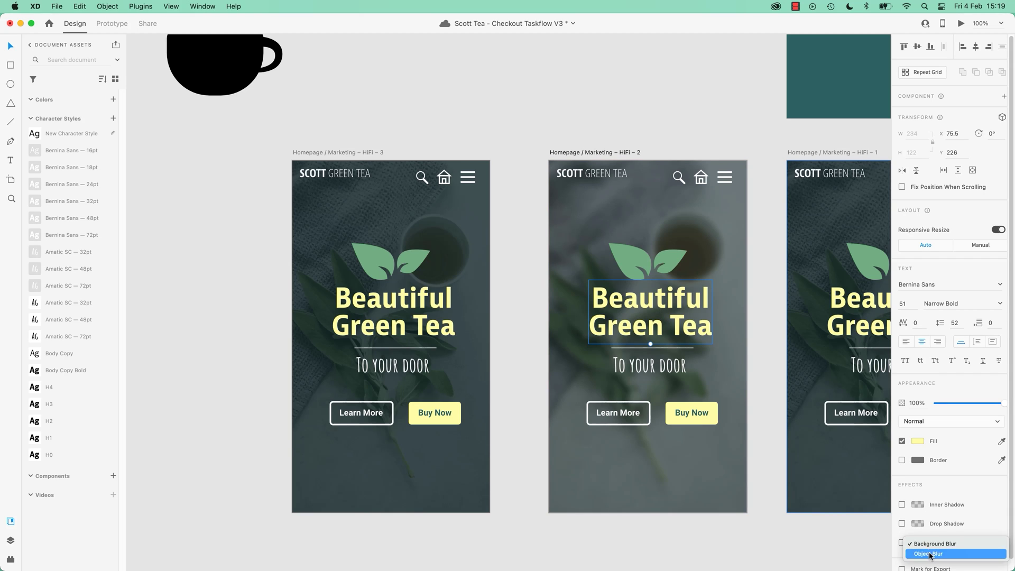
{"action": "left_click", "coordinate": [925, 555]}
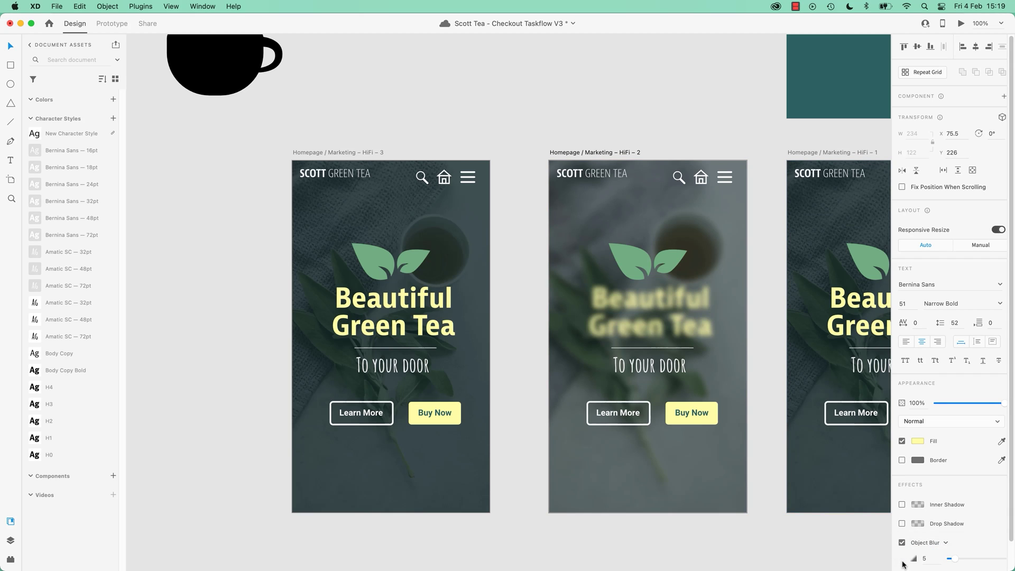
{"action": "left_click", "coordinate": [573, 531]}
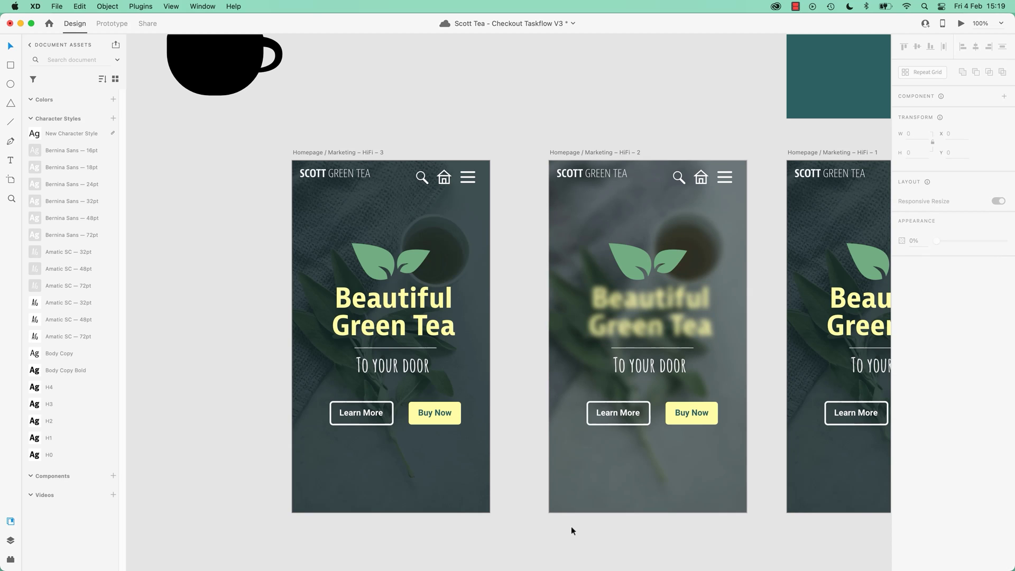
{"action": "key", "text": "super+z"}
{"action": "left_click", "coordinate": [619, 113]}
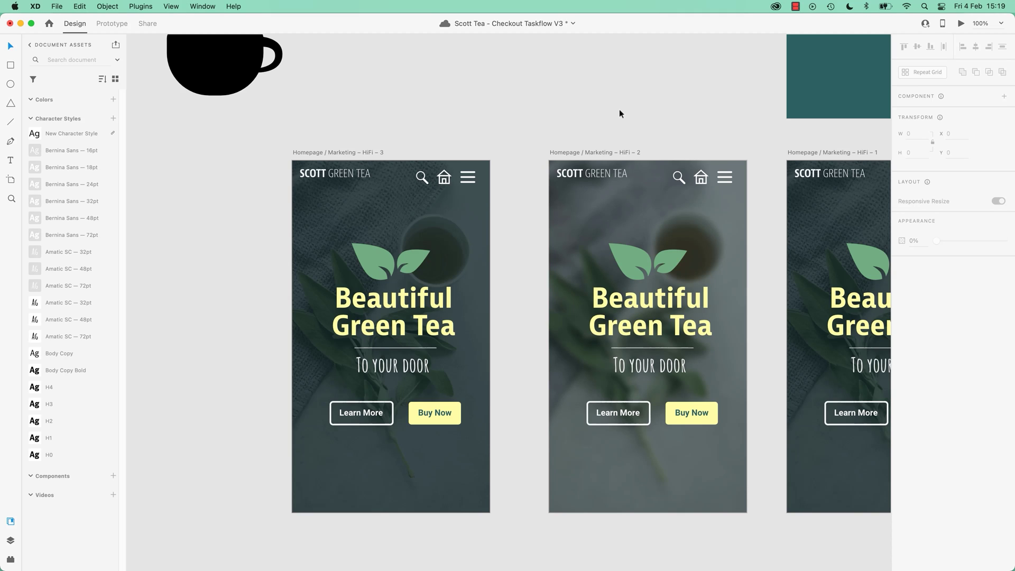
Save the Scott Tea – Checkout Taskflow V3 document to the cloud with Cmd+S.
{"action": "key", "text": "super+s"}
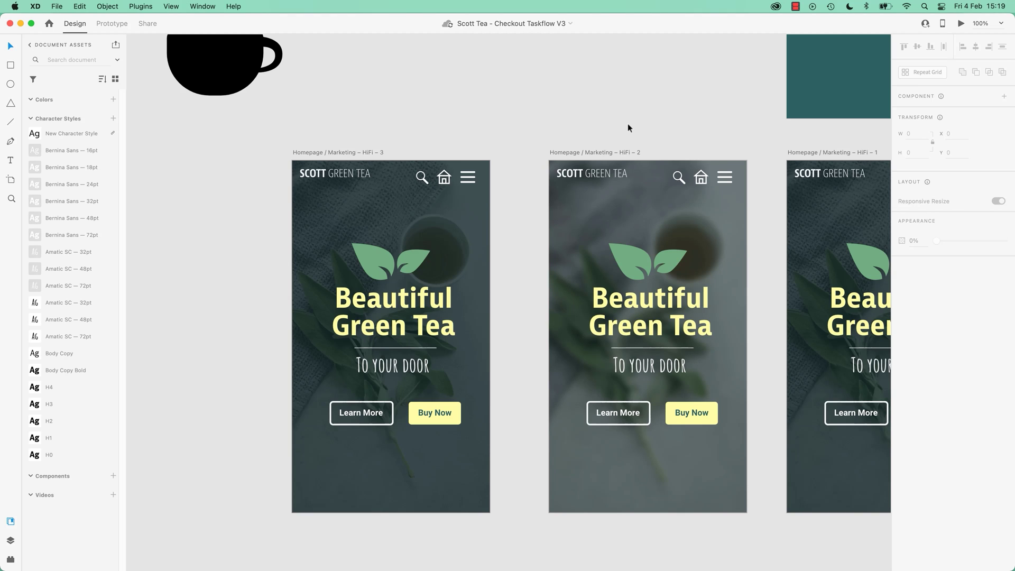